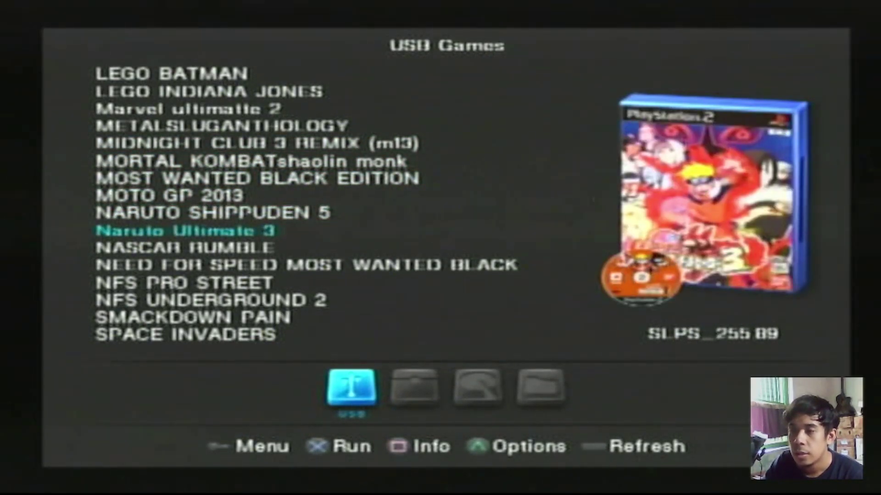
key(Down)
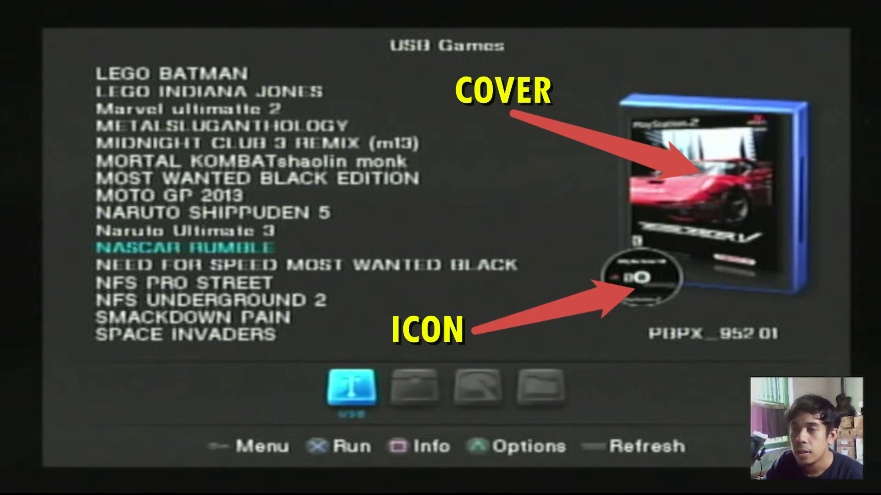
key(Down)
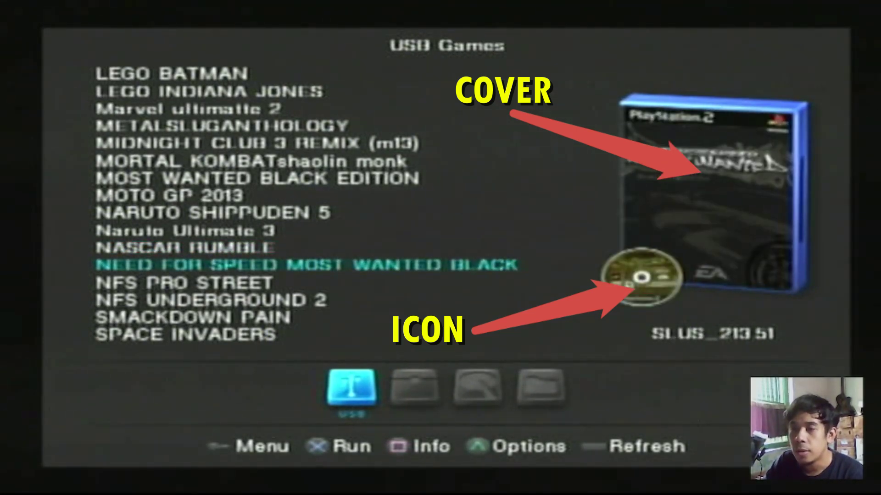
key(Down)
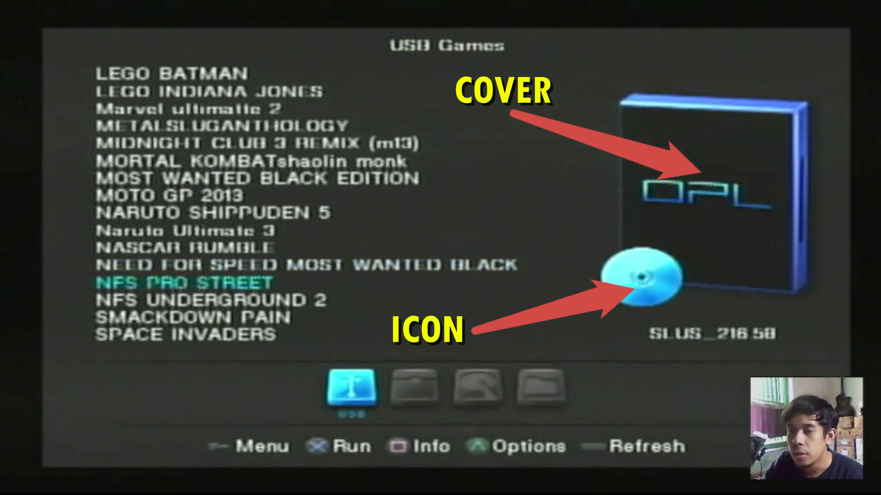
key(Up)
key(Up)
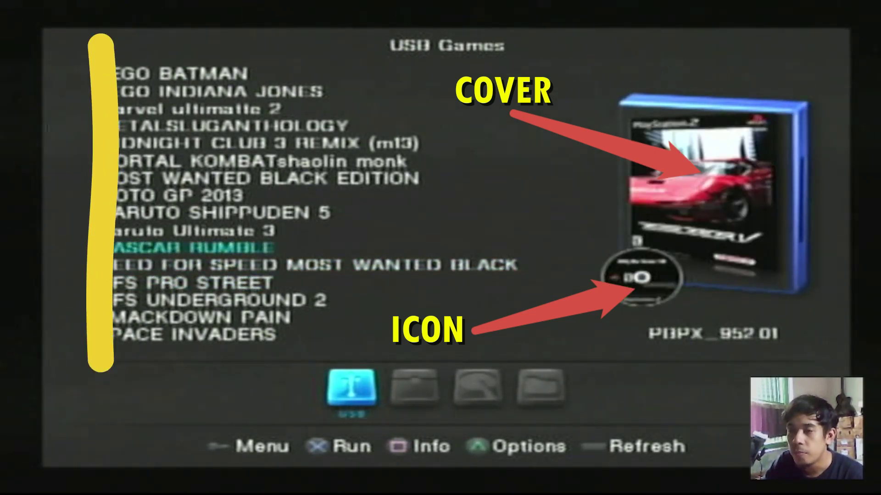
key(Up)
key(Up)
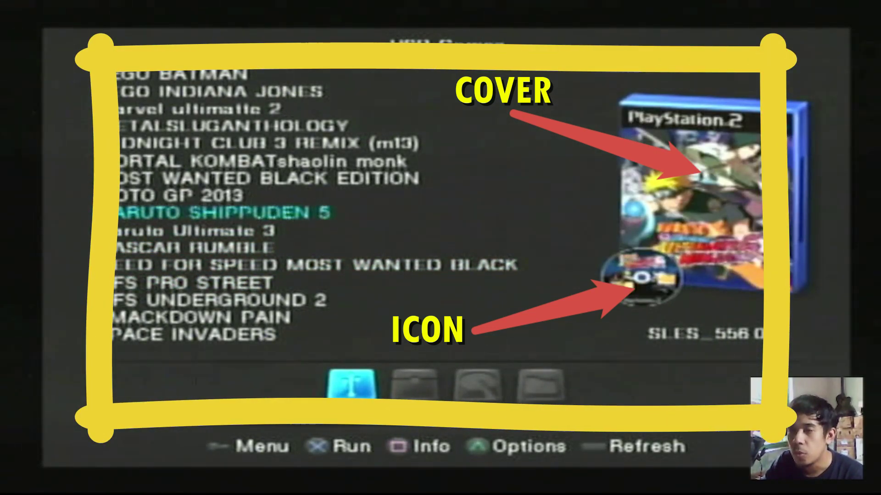
key(Up)
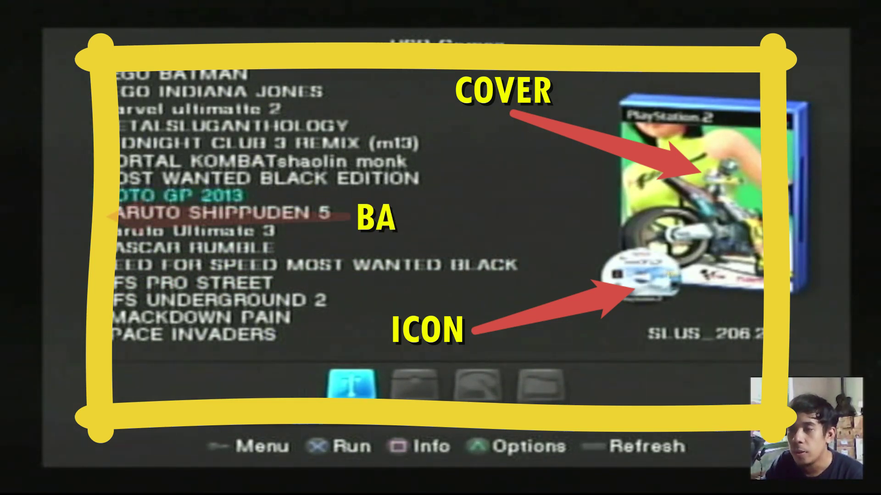
key(Up)
key(Up)
key(Up)
key(Up)
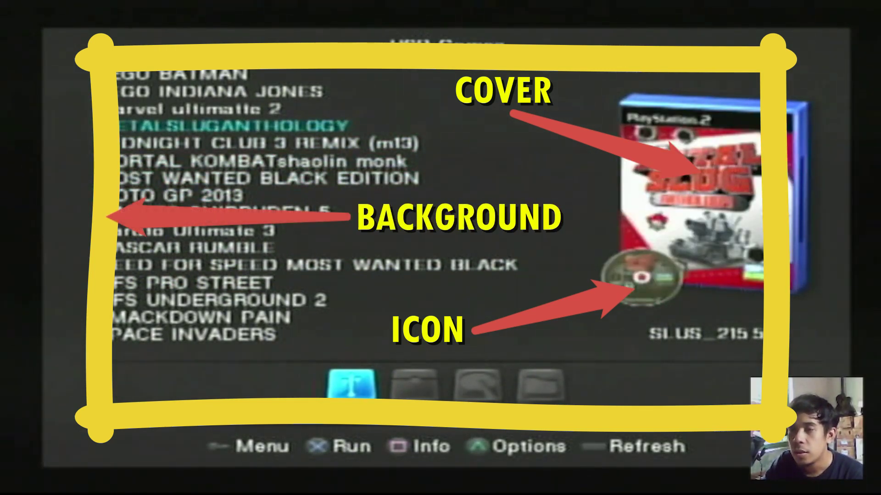
key(Down)
key(Down)
key(Down)
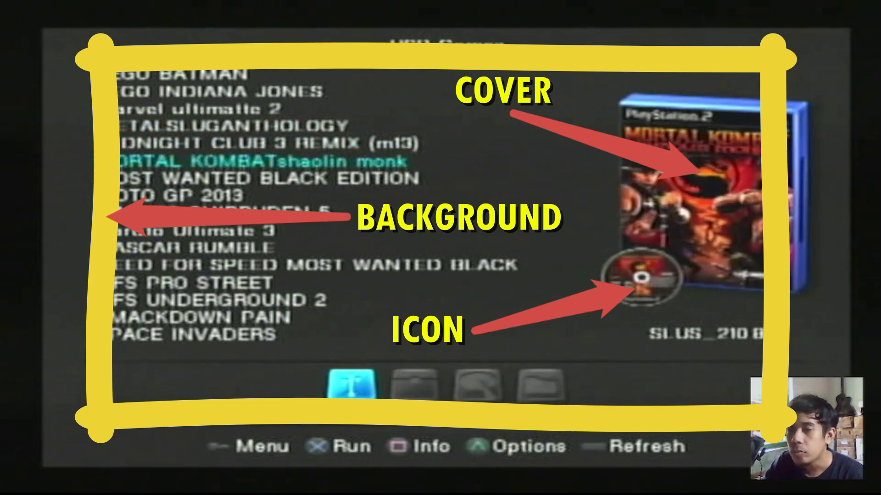
key(Down)
key(Down)
key(Down)
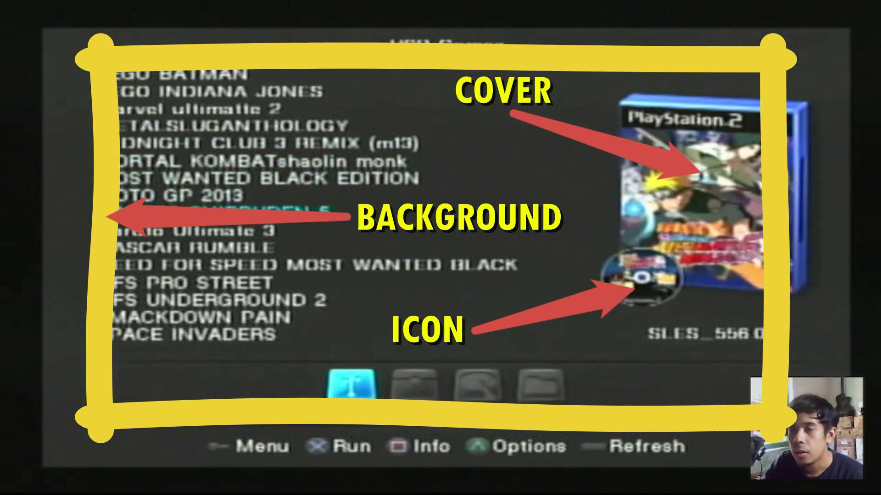
key(Down)
key(Down)
key(Down)
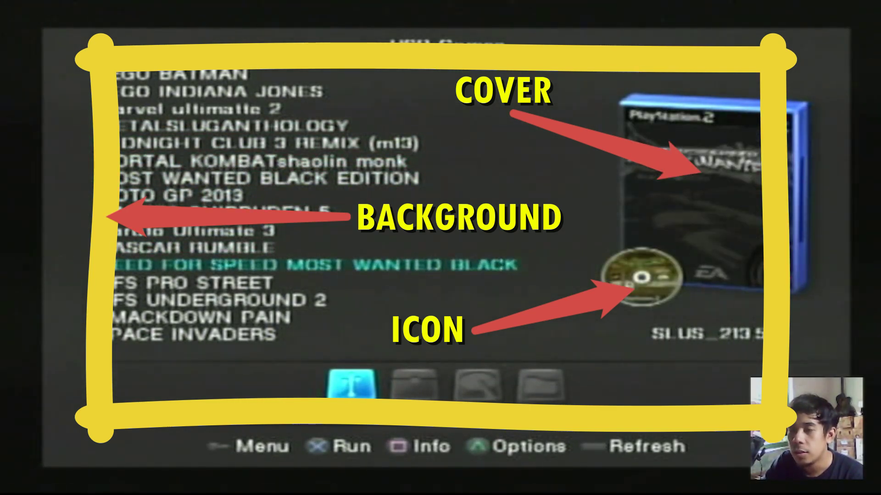
key(Down)
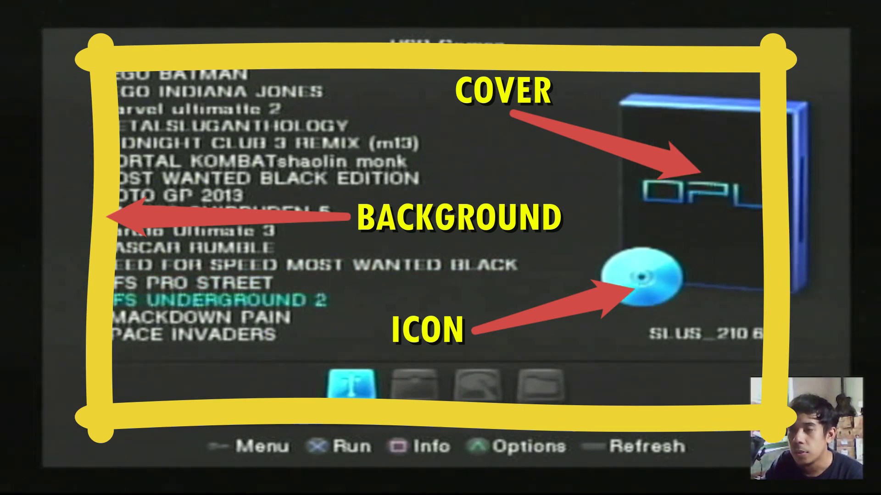
key(Up)
key(Up)
key(Up)
key(Up)
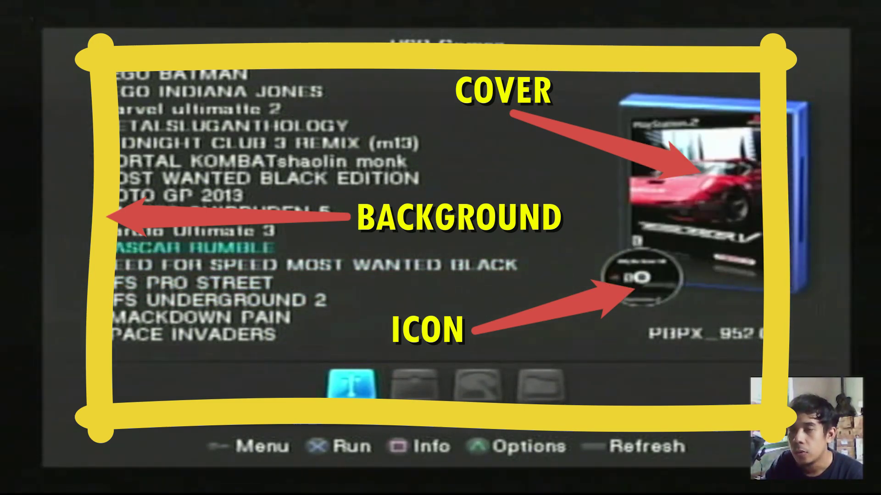
key(Up)
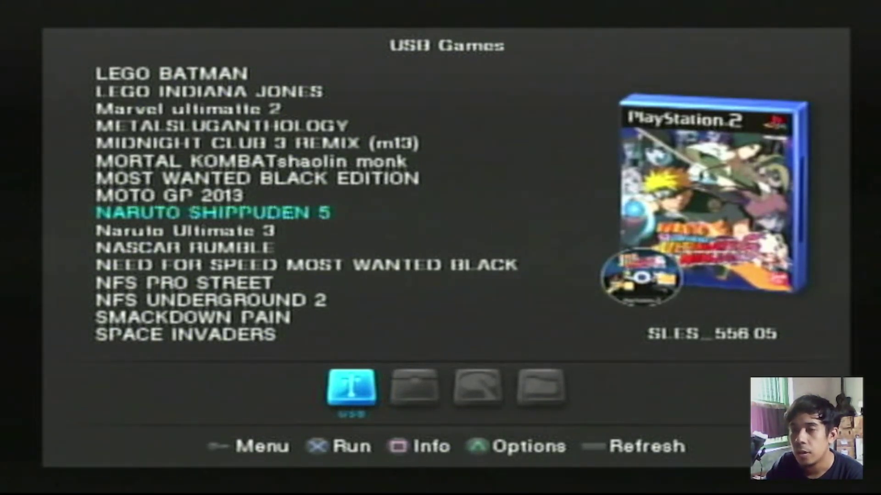
Step: Browse covers from Naruto Ultimate 3 up to Mortal Kombat, then open the main menu from MOTO GP 2013
key(Down)
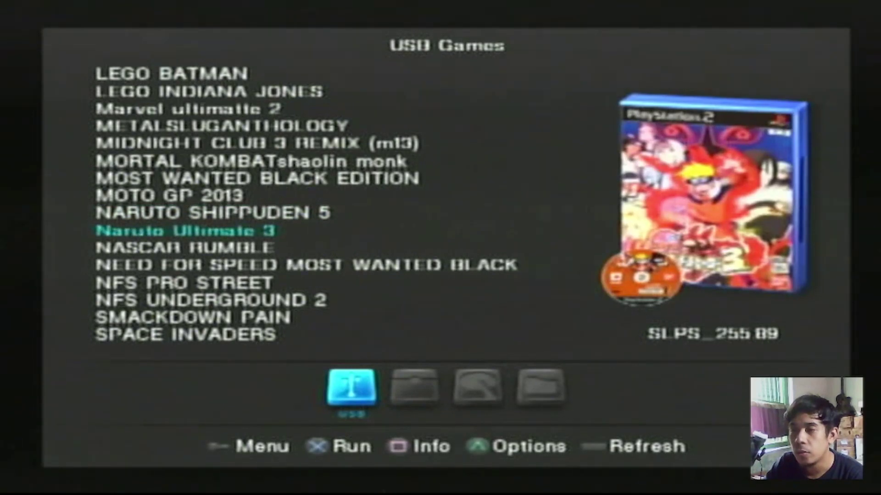
key(Up)
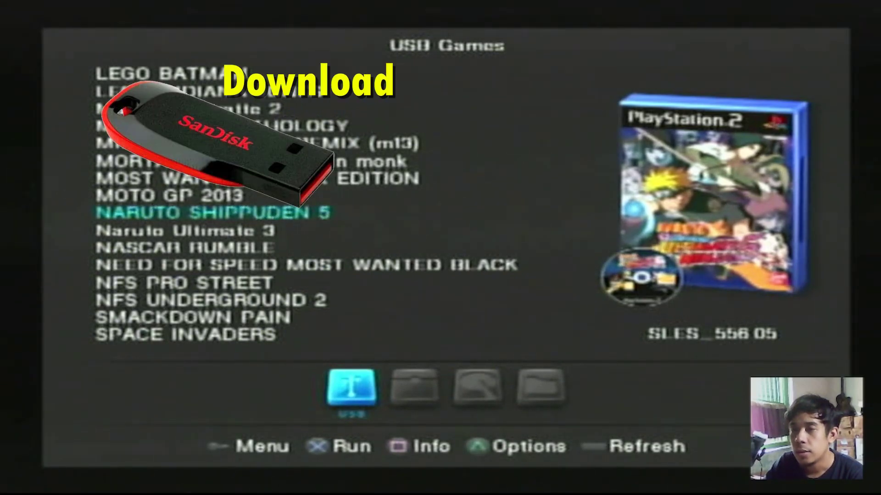
key(Down)
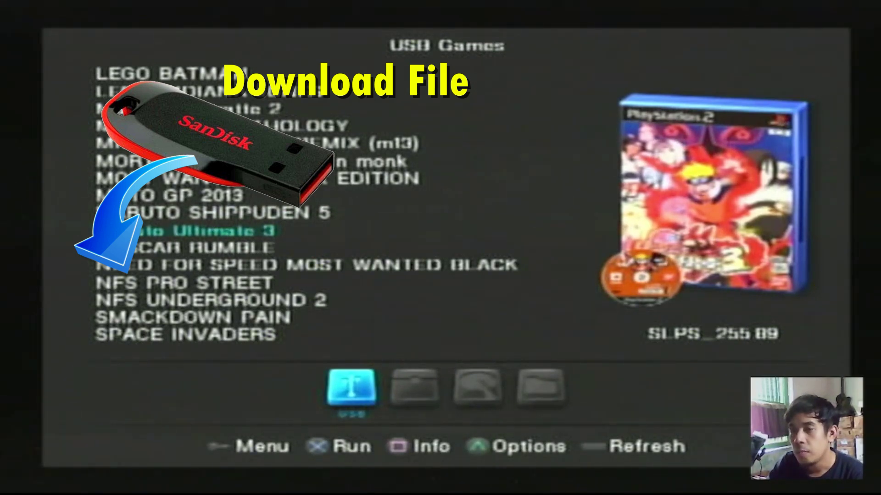
key(Down)
key(Down)
key(Down)
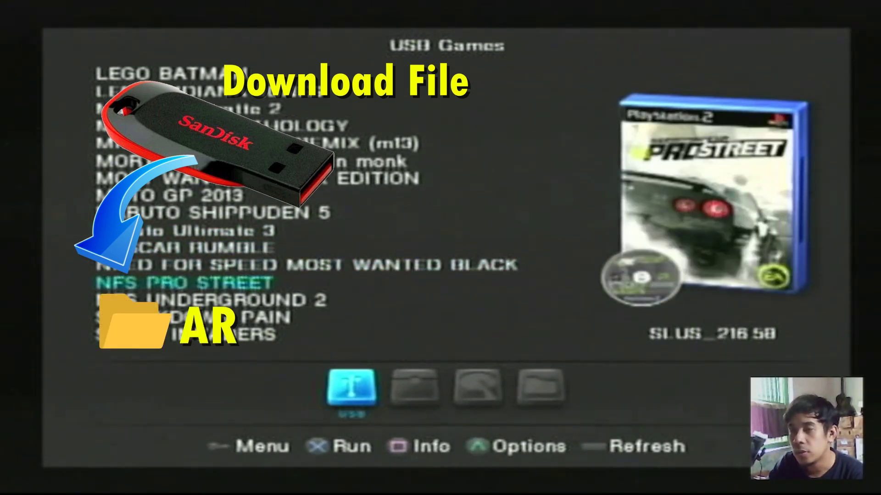
key(Up)
key(Up)
key(Up)
key(Up)
key(Up)
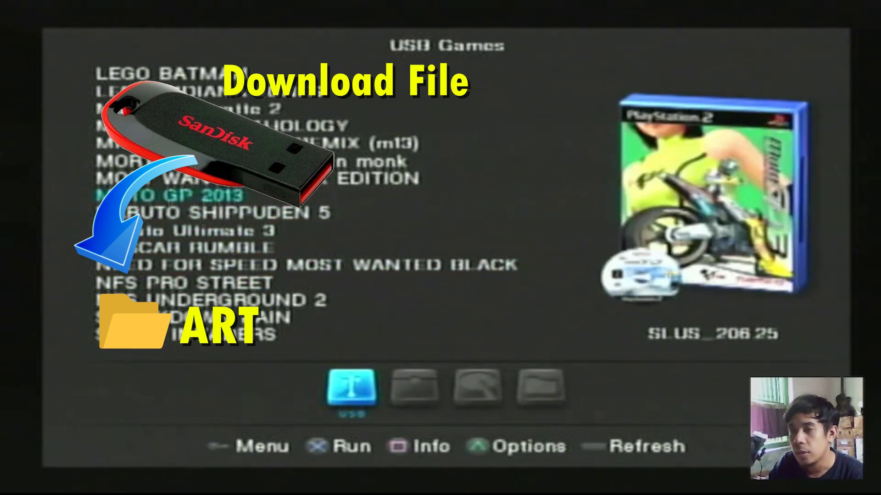
key(Up)
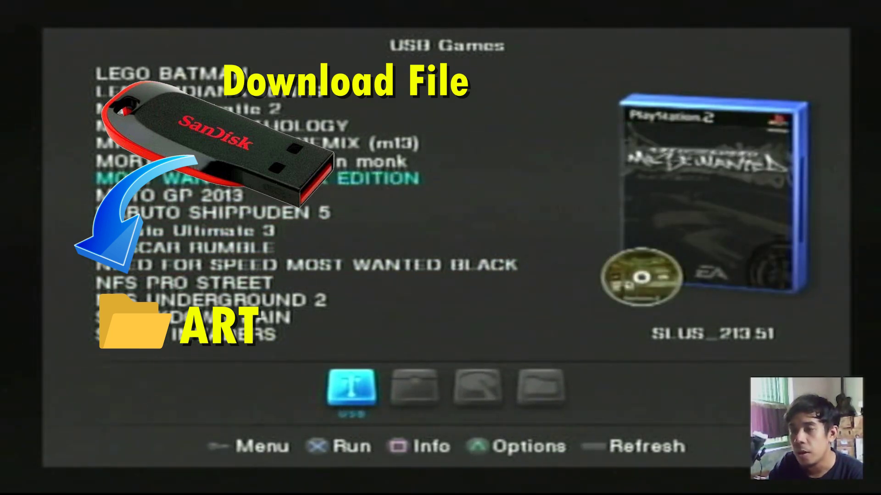
key(Down)
key(Up)
key(Up)
key(Down)
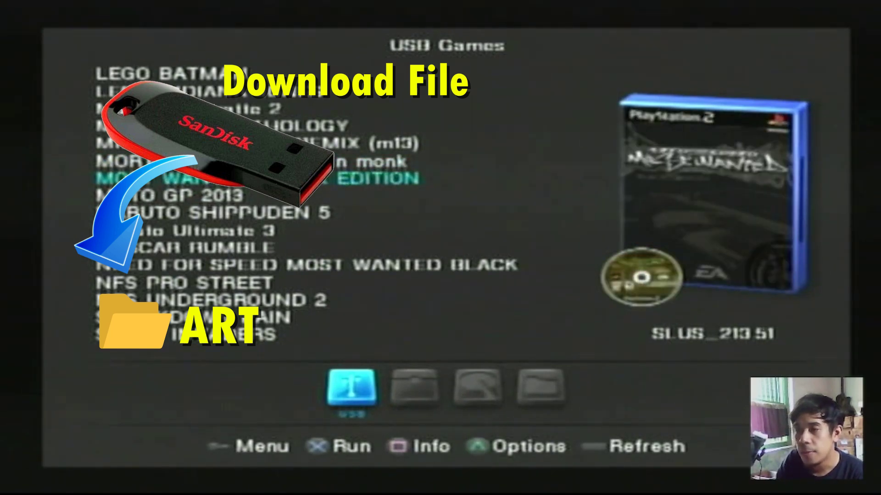
key(Down)
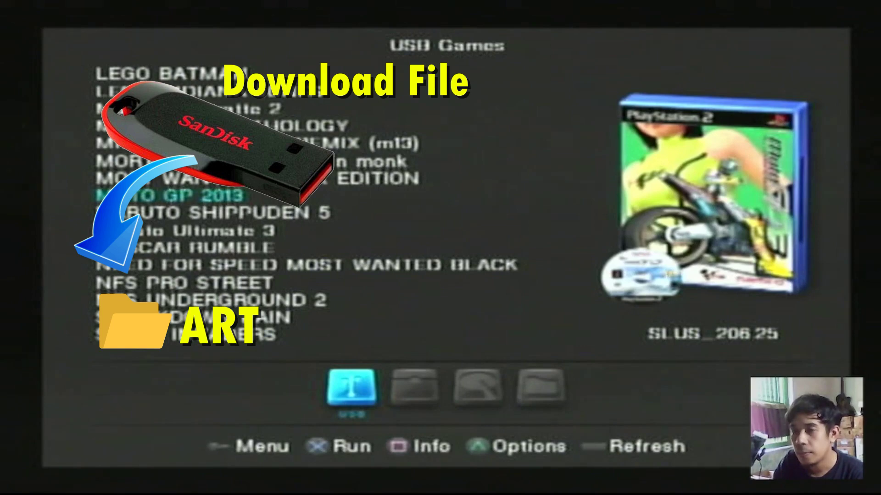
key(Return)
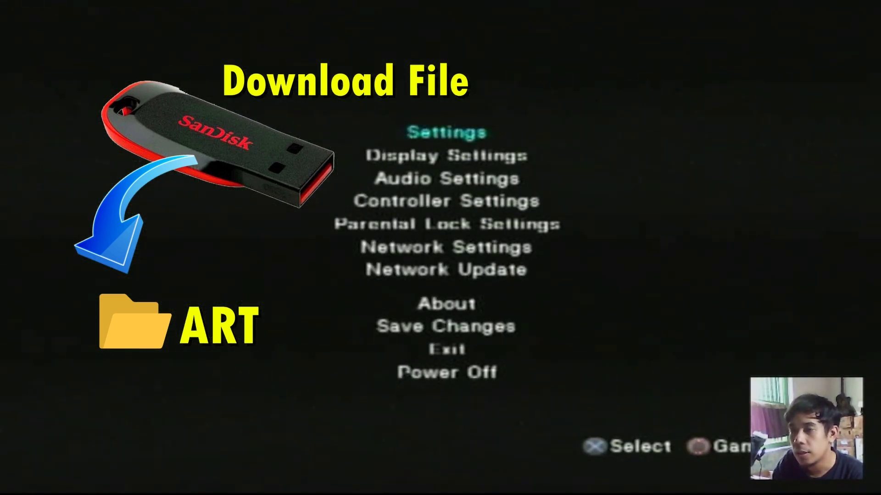
Step: Open Display Settings and check that Cover Art is set to On
key(Down)
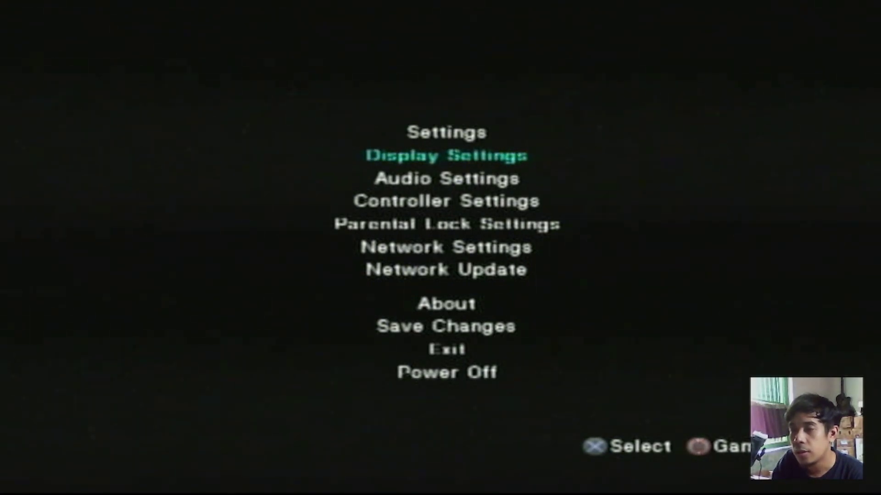
key(Return)
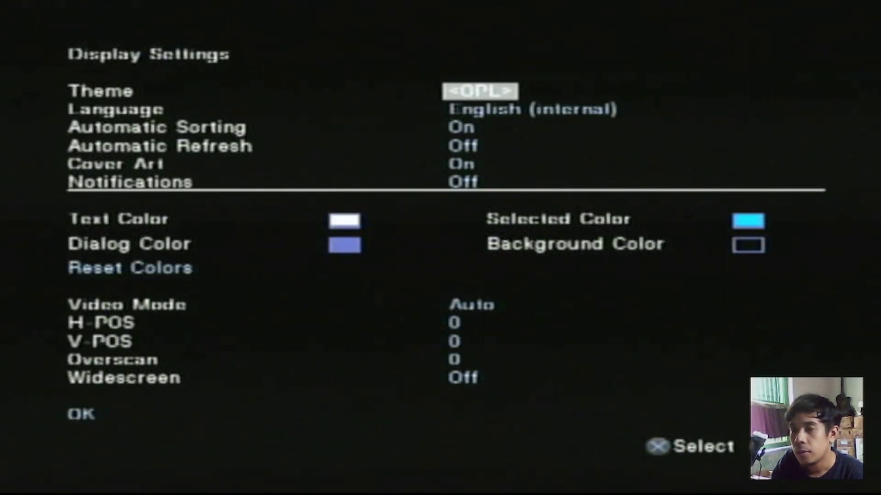
key(Down)
key(Down)
key(Down)
key(Down)
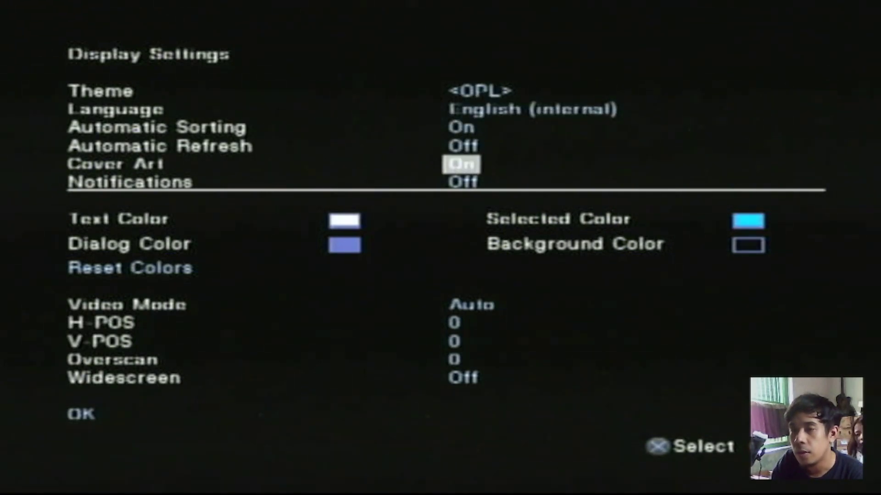
key(Down)
key(Up)
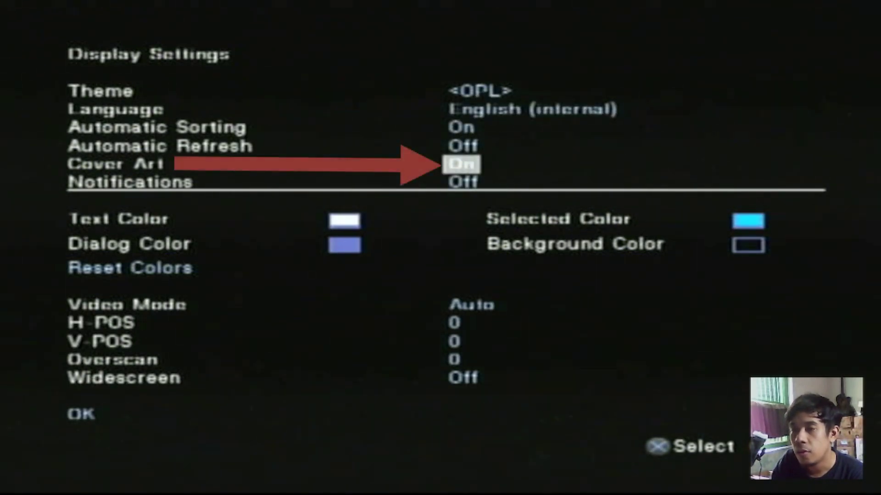
key(Down)
Step: Review the display options around Cover Art, then confirm with OK to return to Settings
key(Up)
key(Down)
key(Up)
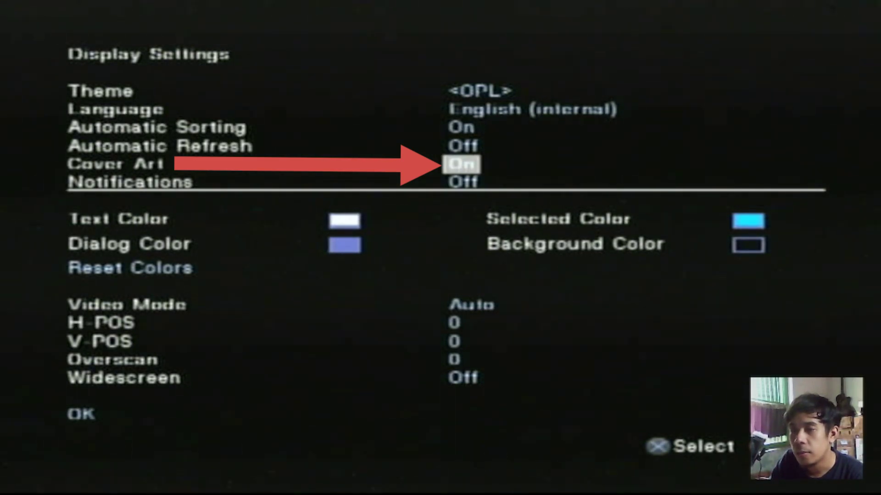
key(Up)
key(Up)
key(Down)
key(Down)
key(Down)
key(Down)
key(Down)
key(Down)
key(Down)
key(Down)
key(Down)
key(Down)
key(Down)
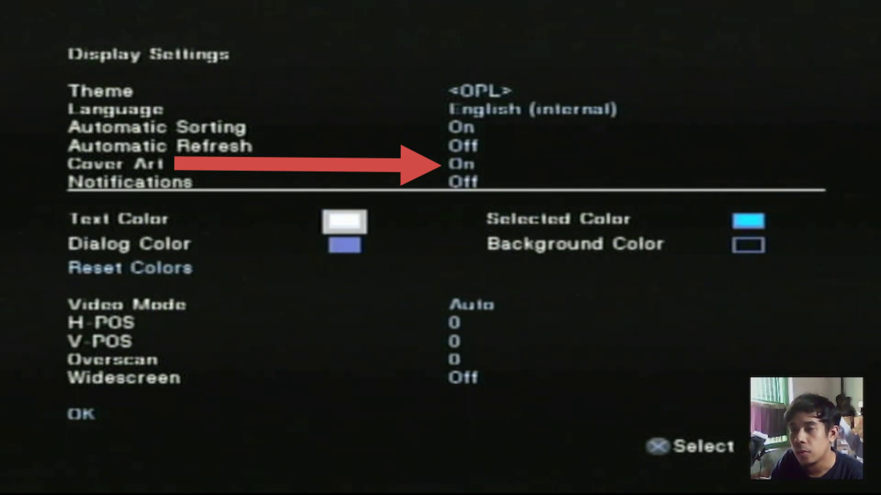
key(Down)
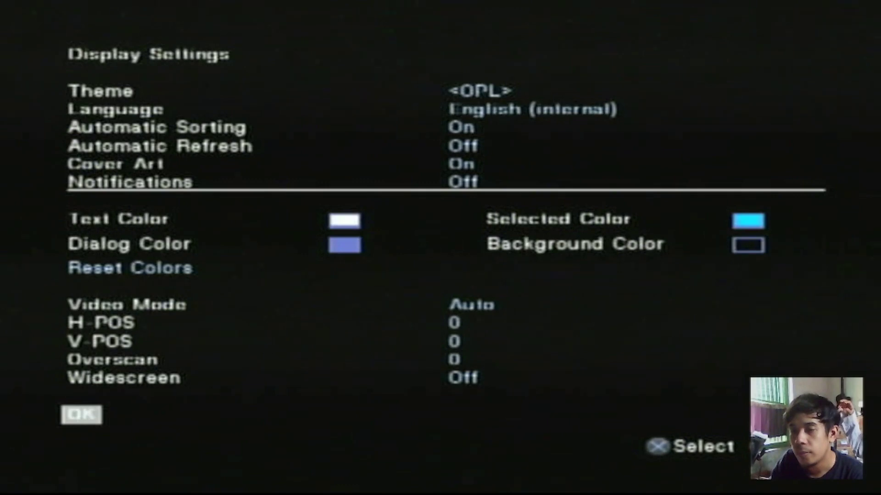
key(Return)
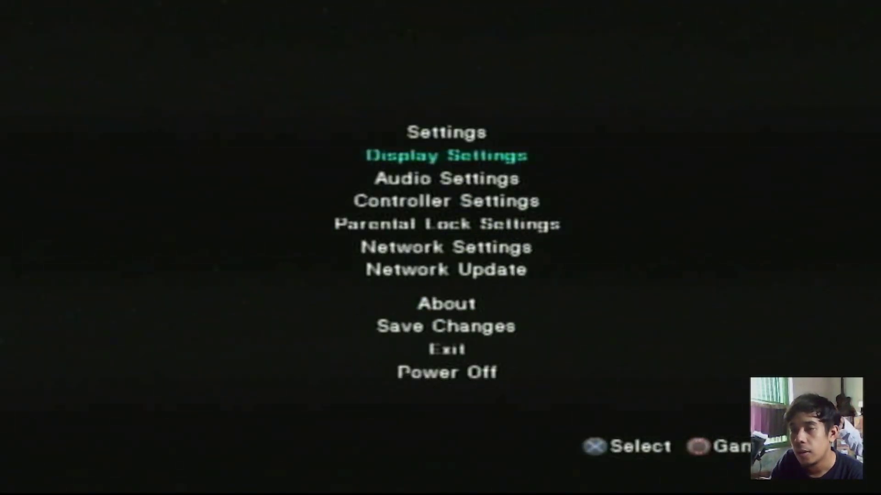
Step: Return to the USB Games list and view Naruto Ultimate 3's box cover (SLPS_255.89)
key(Down)
key(Up)
key(Up)
key(Down)
key(Down)
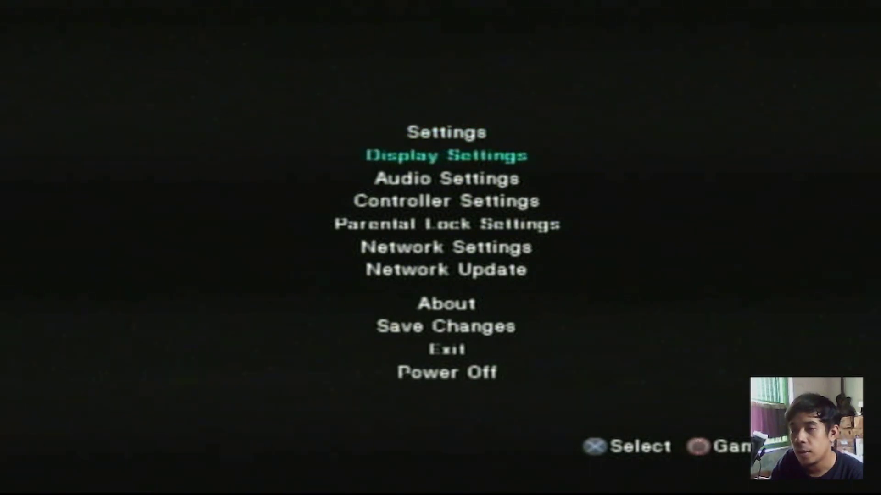
key(Down)
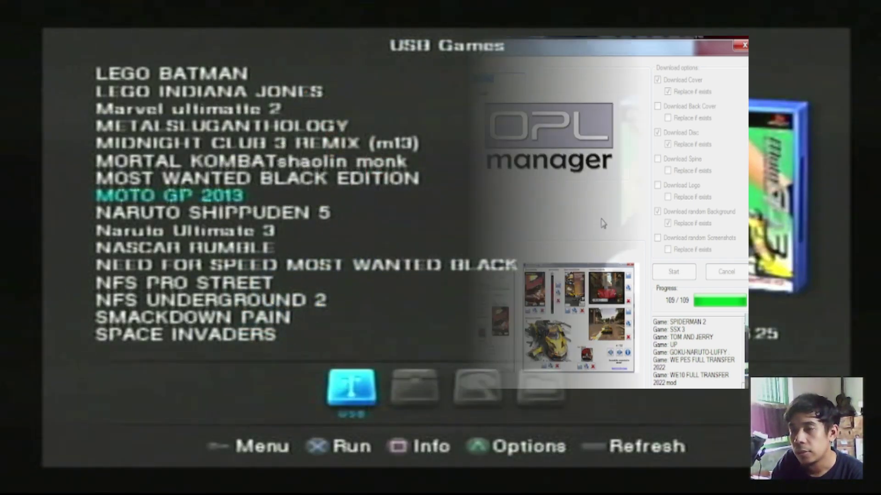
key(Down)
key(Down)
key(Up)
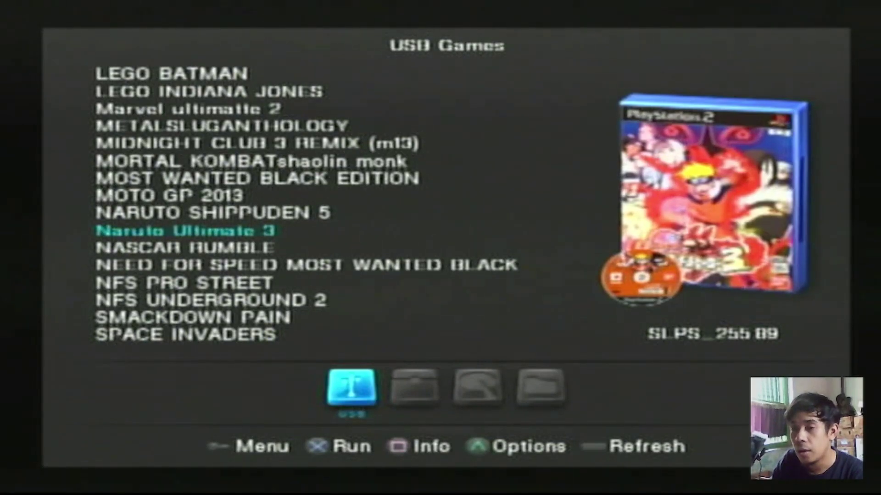
Step: From the game list, bring up the main settings menu and enter Display Settings
key(Return)
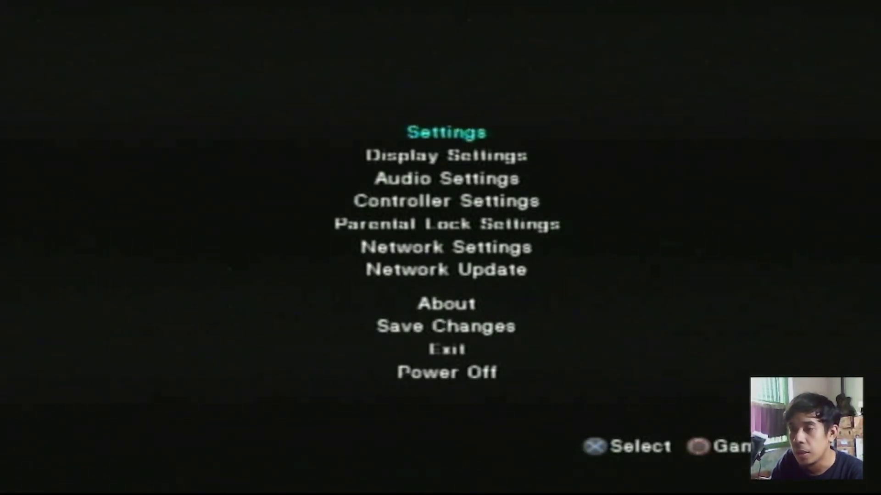
key(Down)
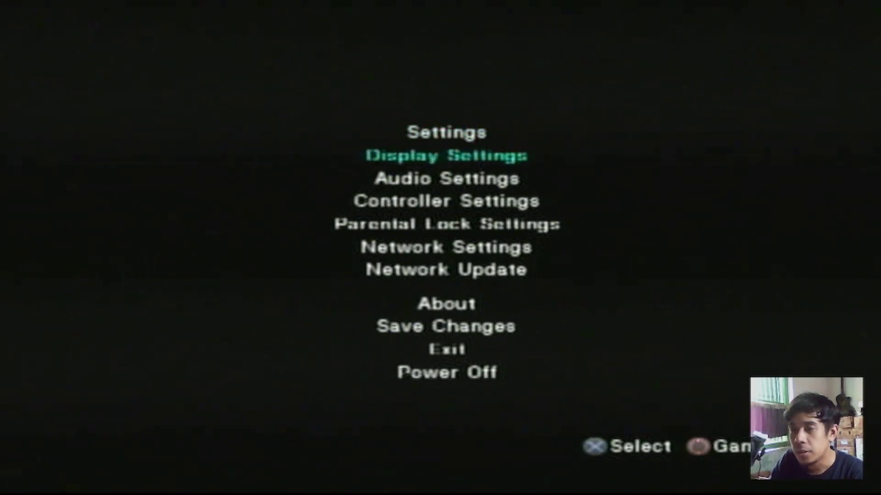
key(Return)
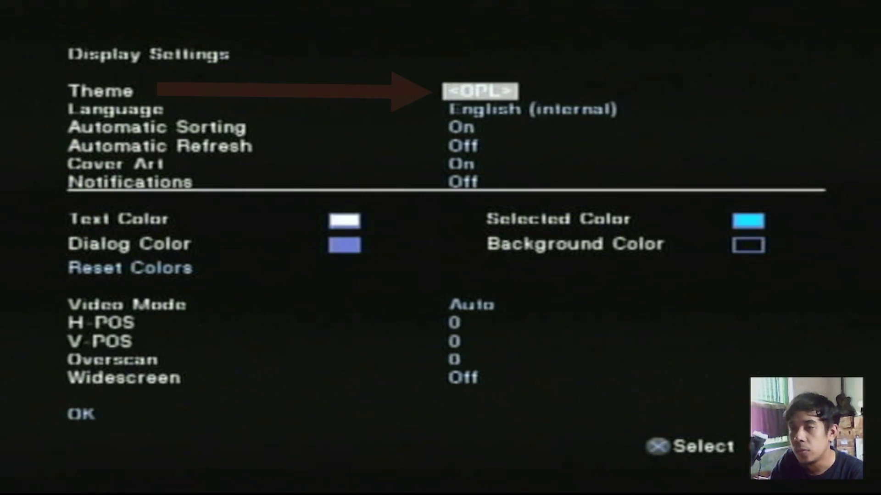
Step: Change the Theme option from <OPL> to sonic
key(Return)
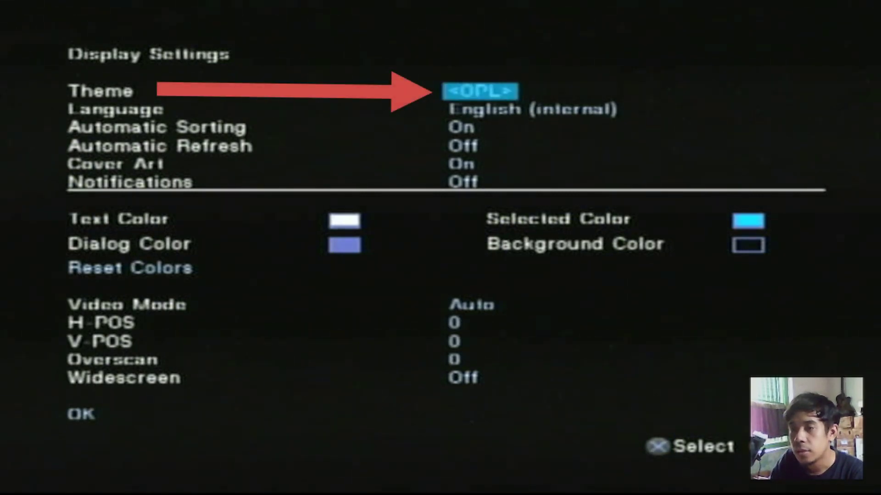
key(Right)
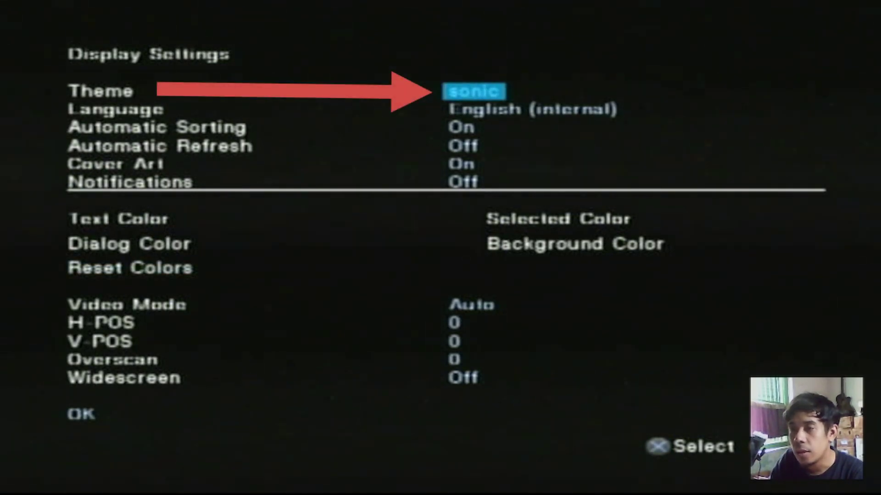
key(Right)
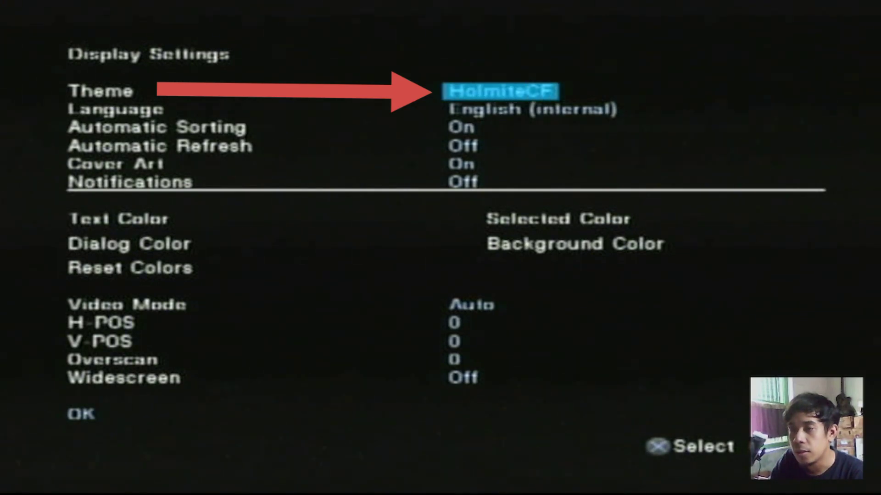
key(Left)
key(Return)
key(Down)
Step: Confirm Display Settings with OK and choose Save Changes to keep the sonic theme
key(Up)
key(Up)
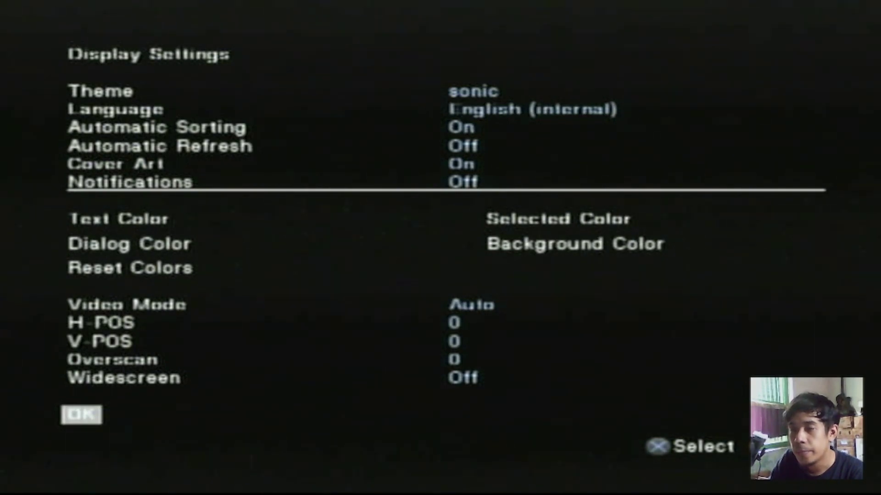
key(Return)
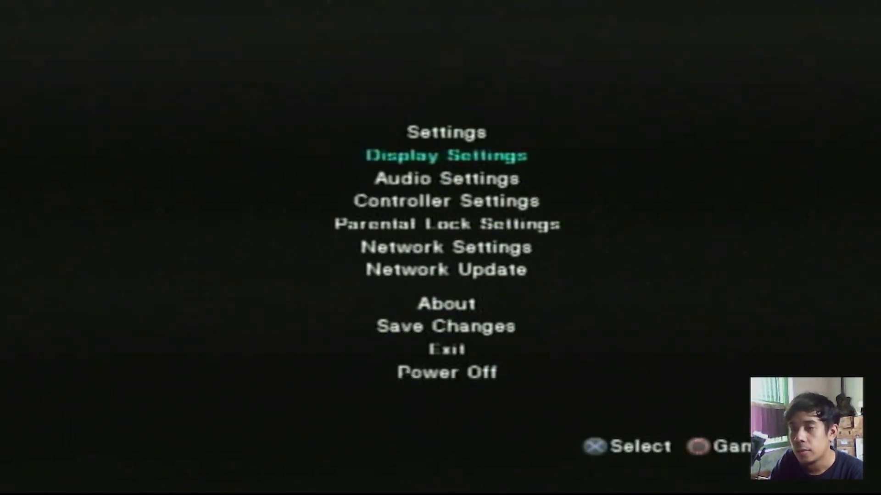
key(Down)
key(Down)
key(Down)
key(Down)
key(Down)
key(Down)
key(Down)
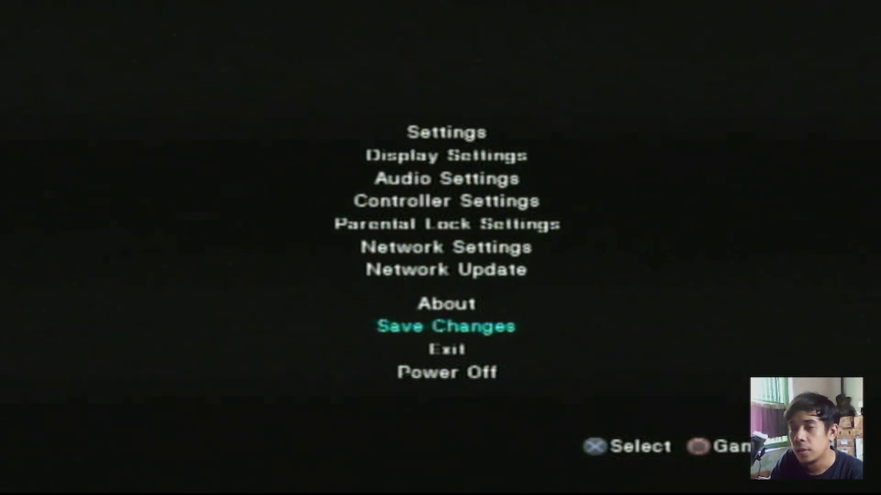
key(Return)
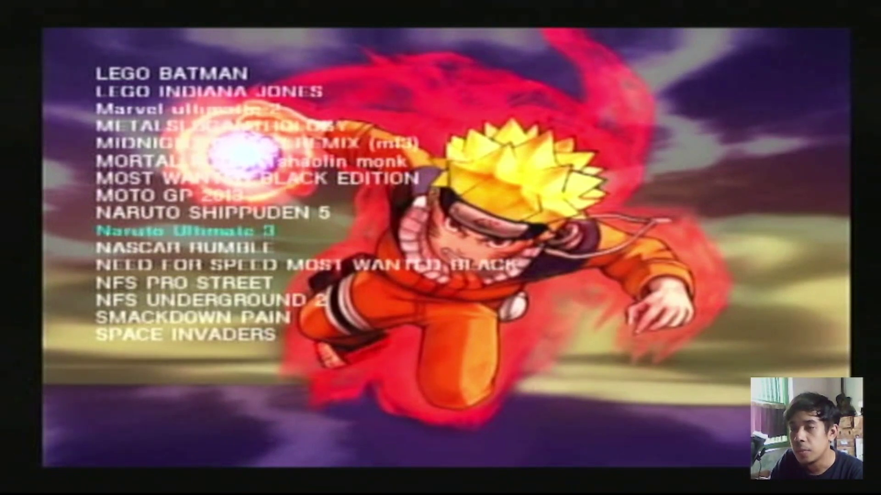
Step: Step through NARUTO SHIPPUDEN 5, NASCAR RUMBLE, the NFS titles, SMACKDOWN PAIN and SPACE INVADERS
key(Up)
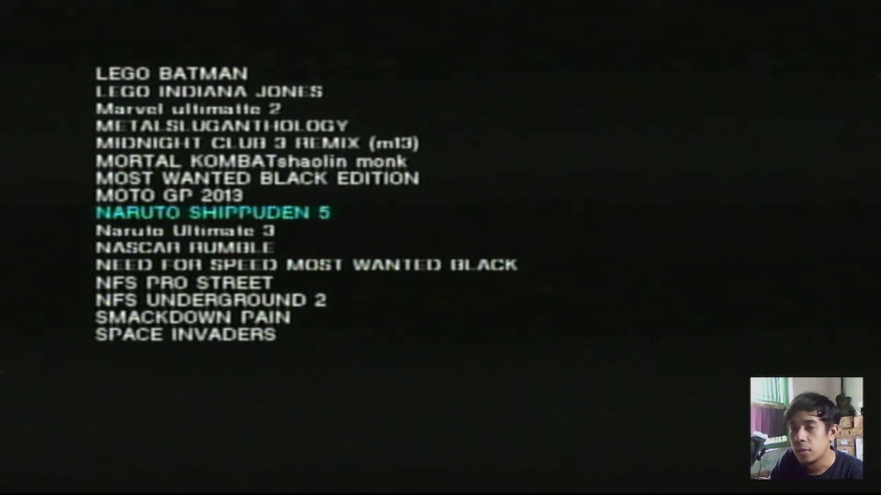
key(Down)
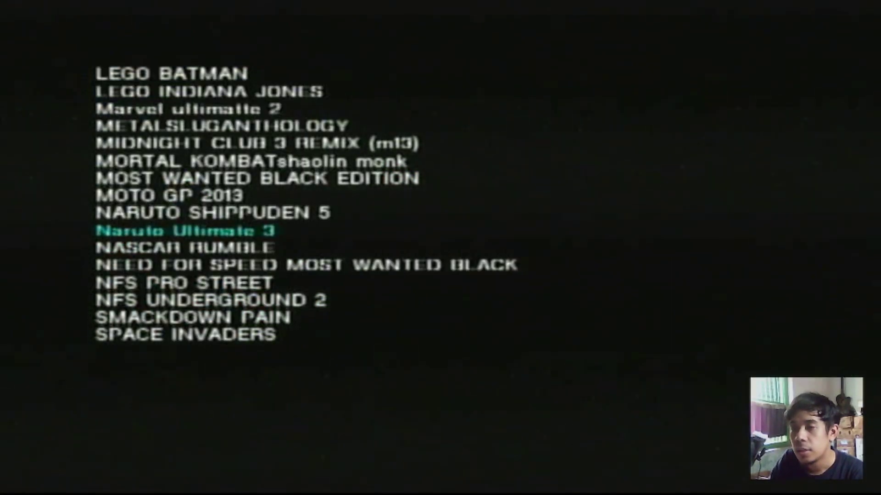
key(Down)
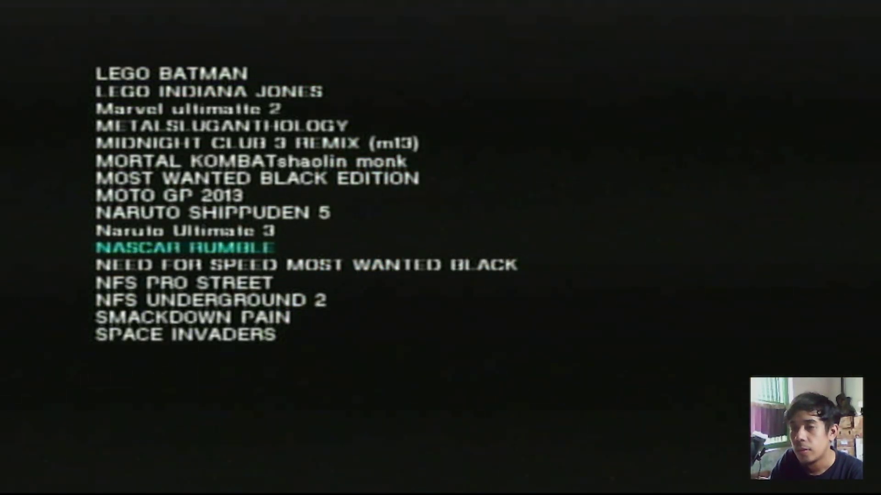
key(Down)
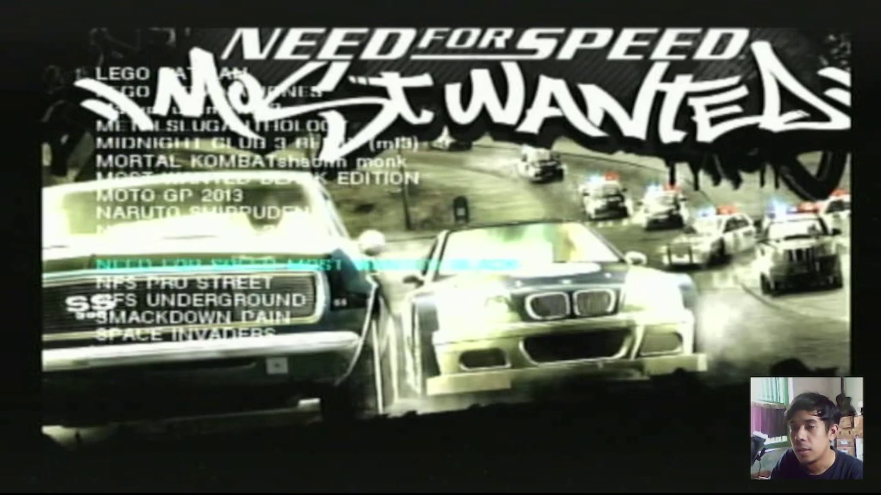
key(Down)
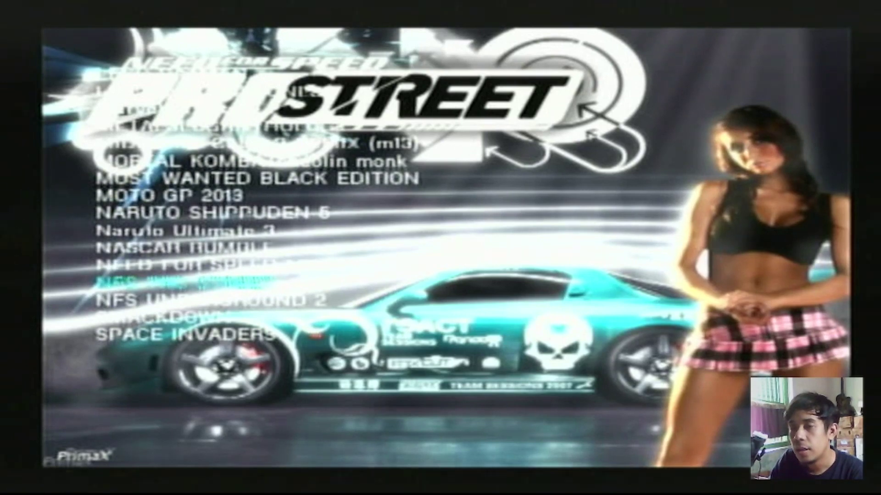
key(Down)
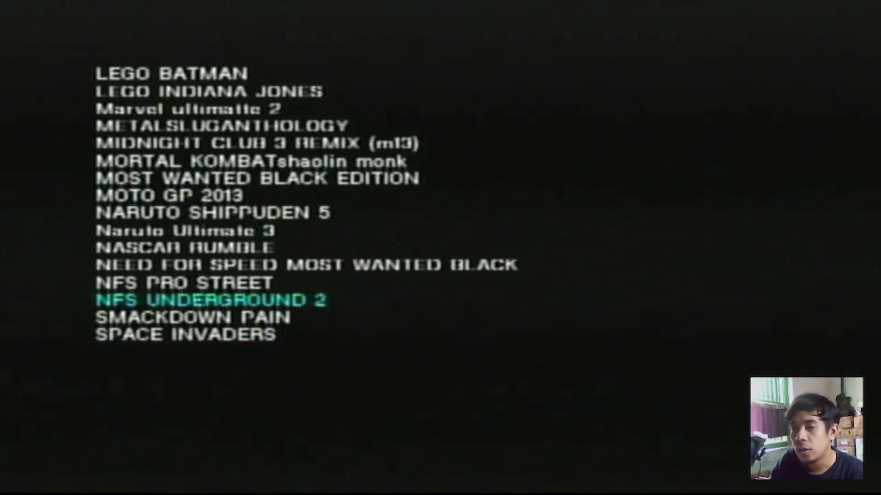
key(Down)
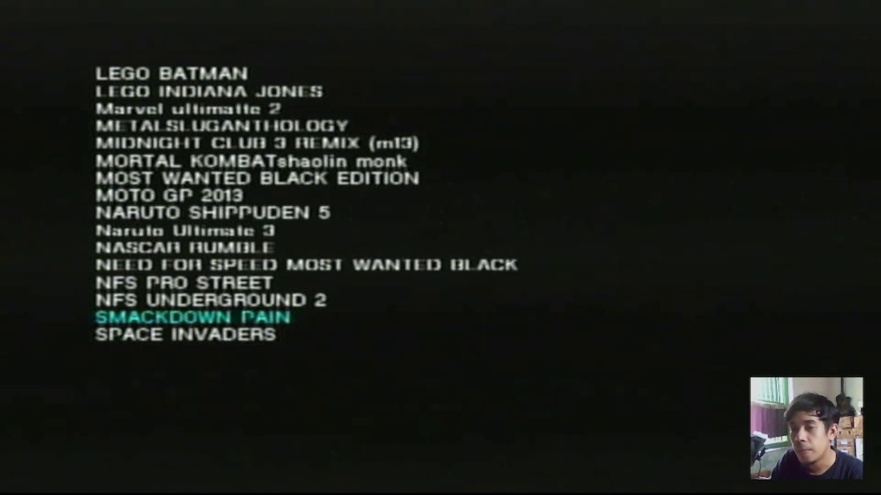
key(Down)
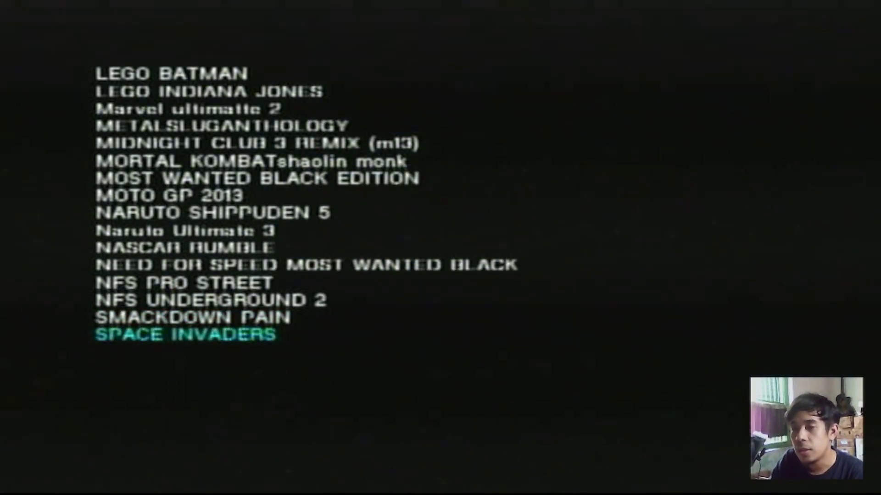
Step: Continue down through SPIDERMAN 2, SPIDERMAN 3, Sponge Bob, STREET FIGHTER 3, Tekken 5, Tengai to The Warriors
key(Down)
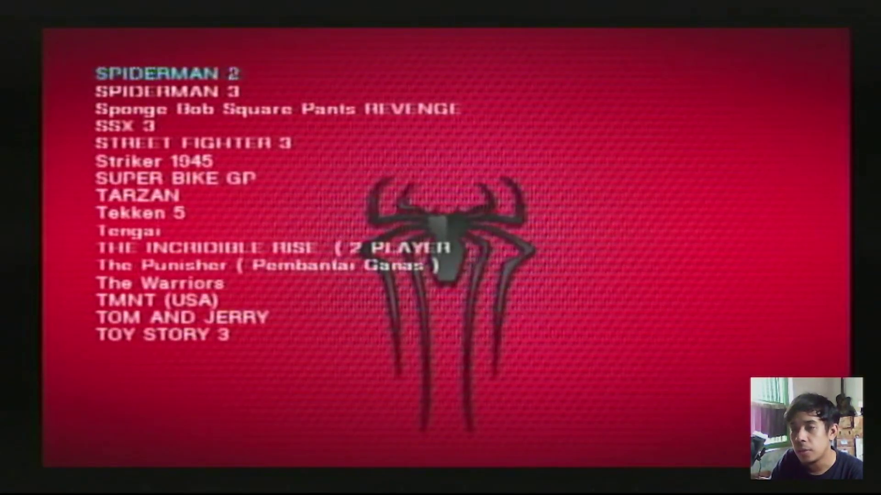
key(Down)
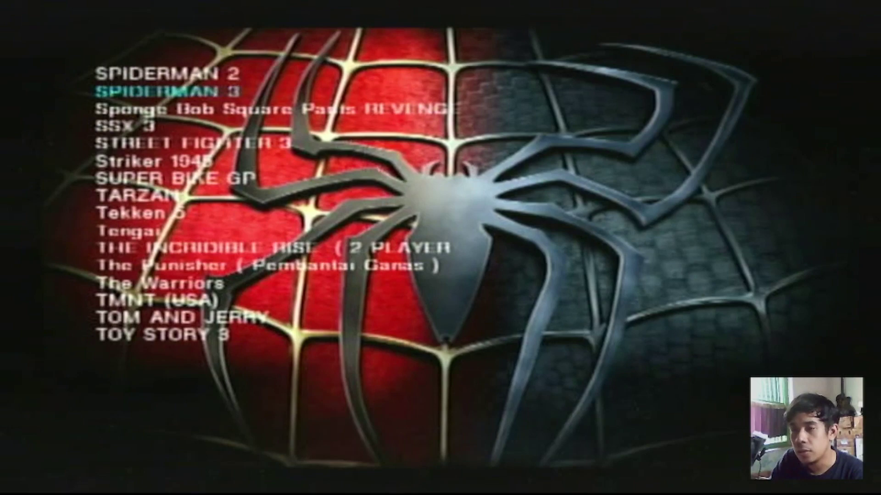
key(Down)
key(Down)
key(Down)
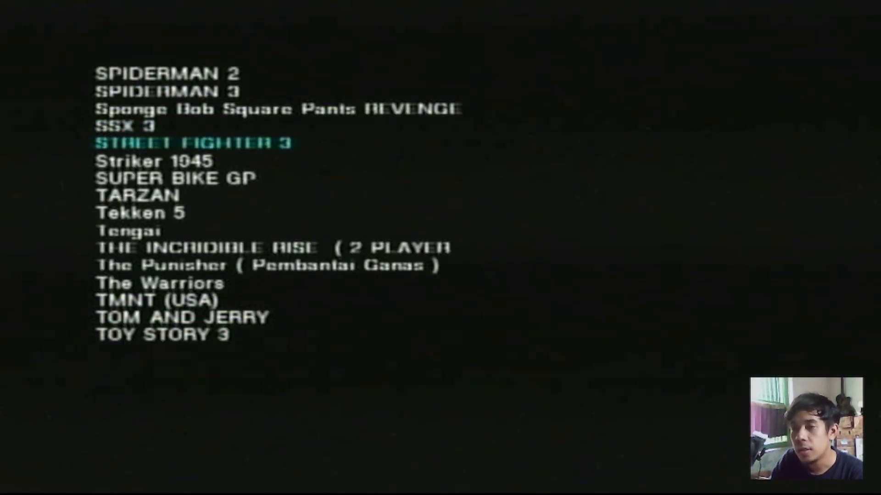
key(Down)
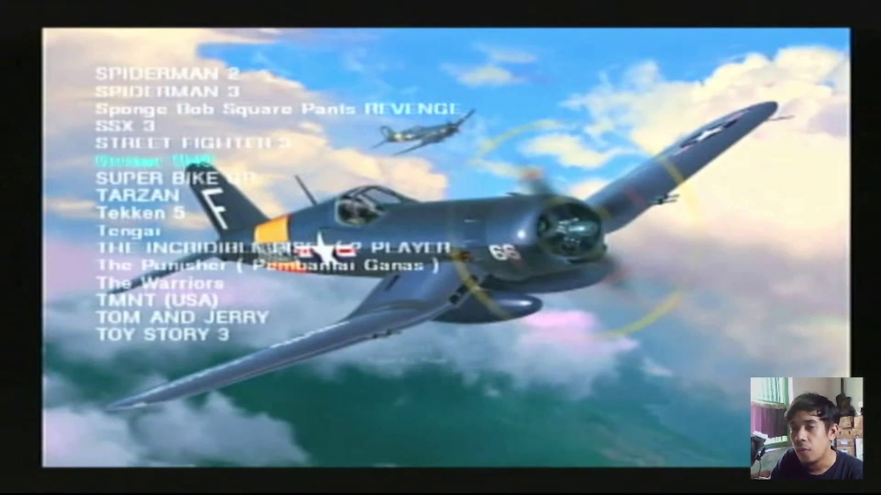
key(Down)
key(Down)
key(Down)
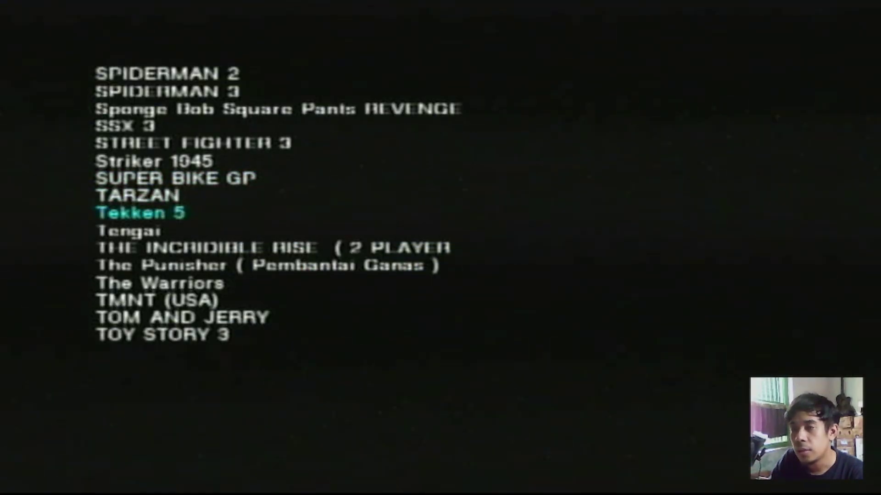
key(Down)
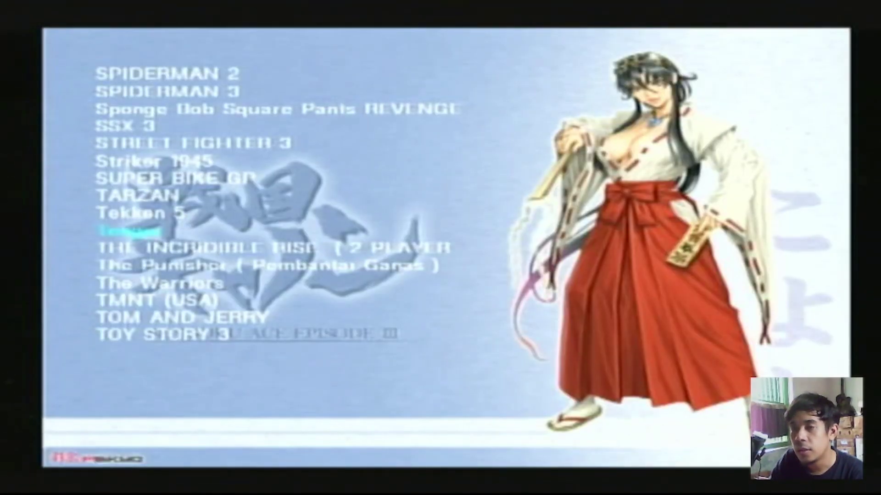
key(Down)
key(Down)
key(Down)
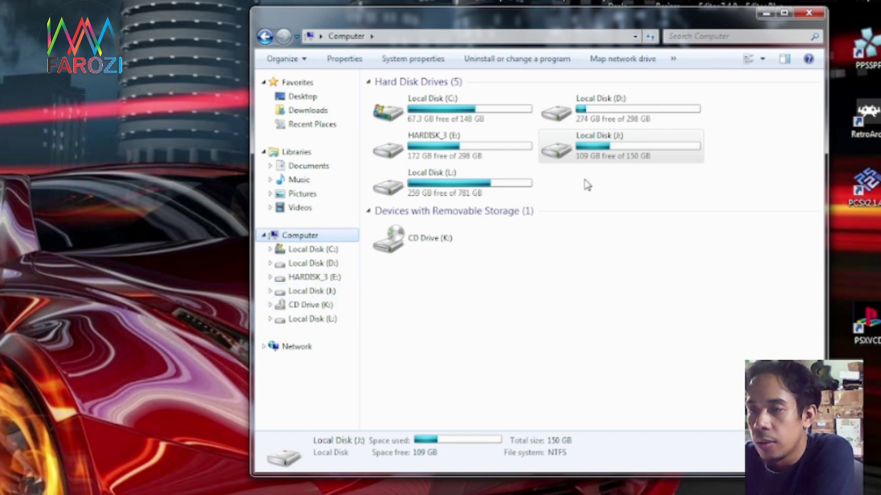
Step: Navigate to E:\PS2-EXPERIMENT\OPL_Manager_V21.4 and select the OPL_Manager application
click(324, 266)
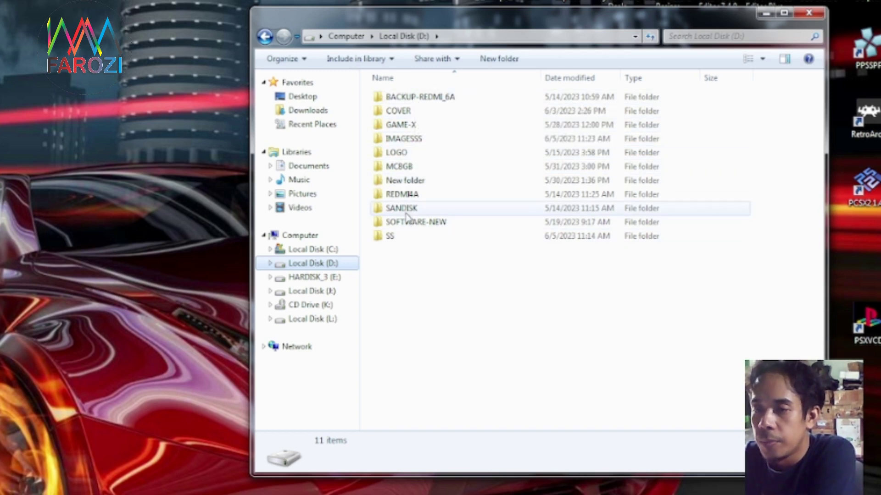
click(310, 278)
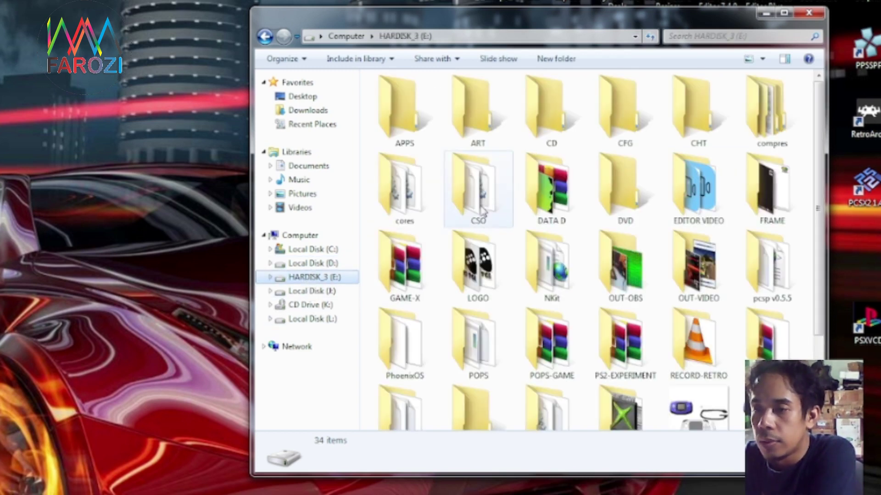
click(570, 282)
scroll(660, 289, down, 2)
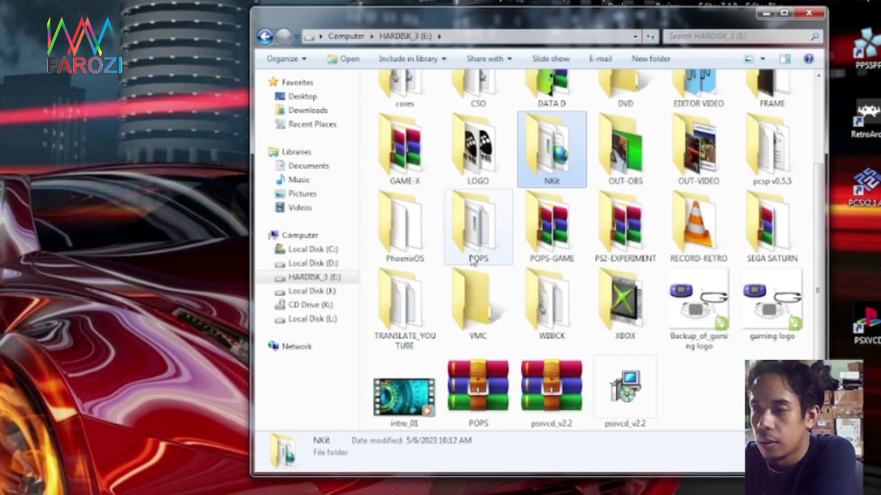
click(621, 248)
double_click(621, 247)
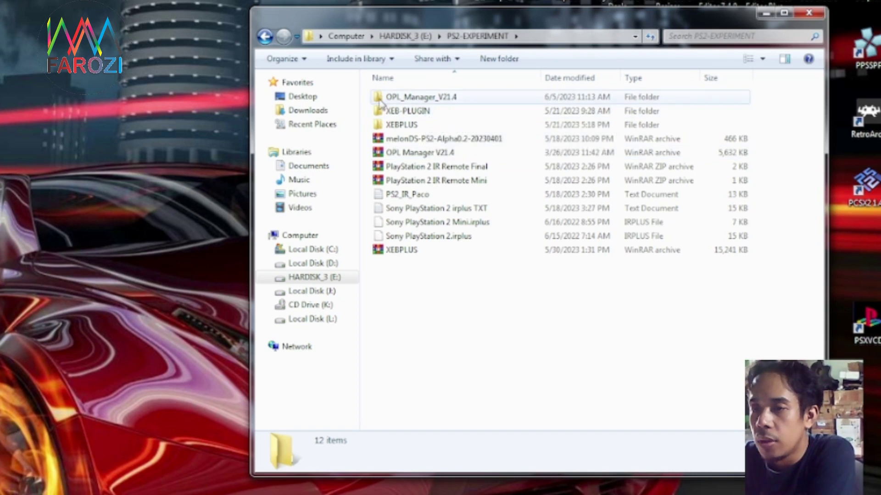
double_click(456, 101)
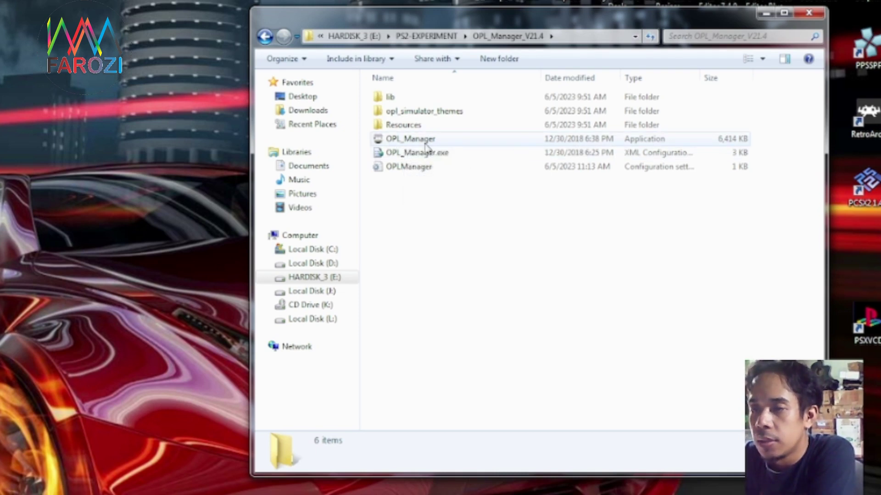
click(412, 140)
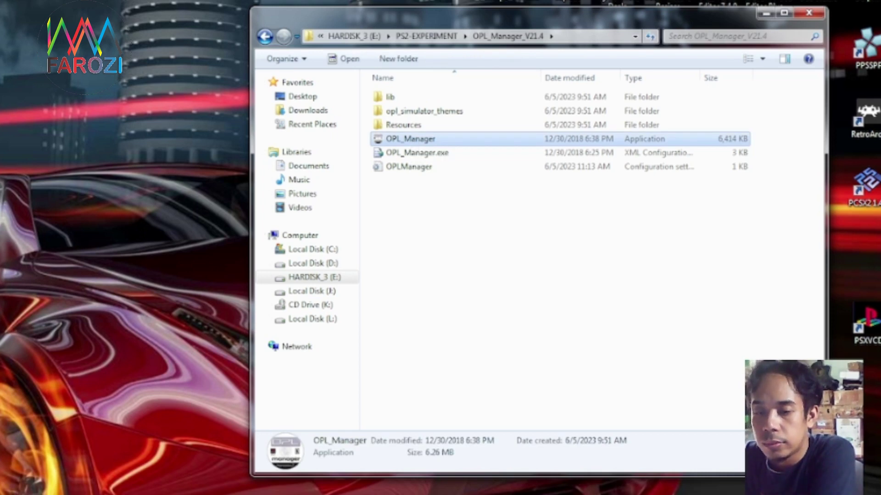
Step: Launch OPL Manager and open Settings > Change Mode/OPL Folder
key(Return)
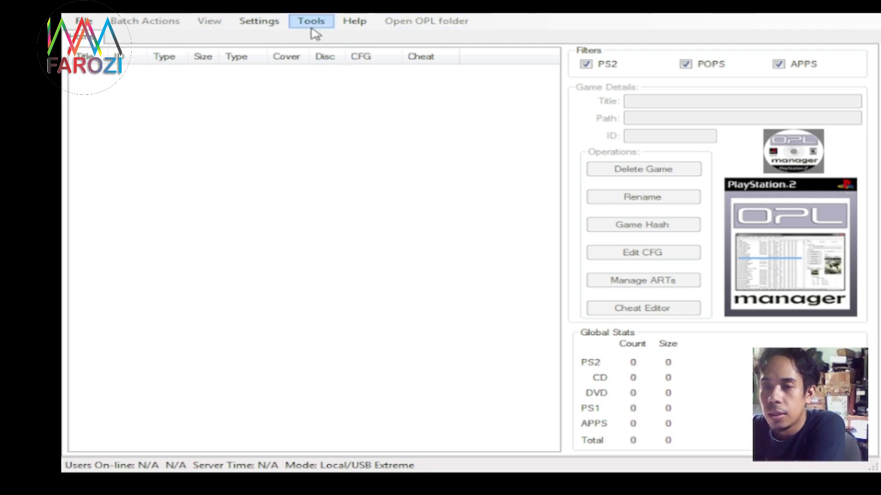
click(268, 24)
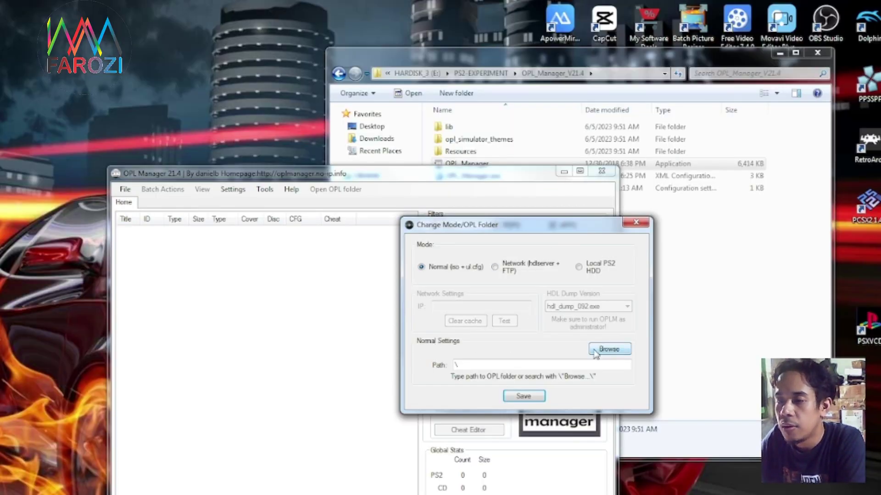
Step: Browse to the USB drive J:\ as the OPL folder in Normal mode and save it
click(609, 350)
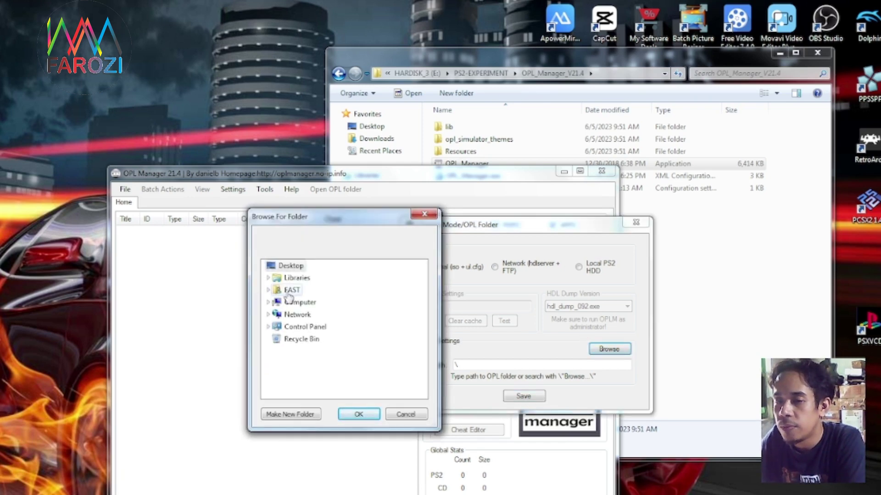
click(268, 303)
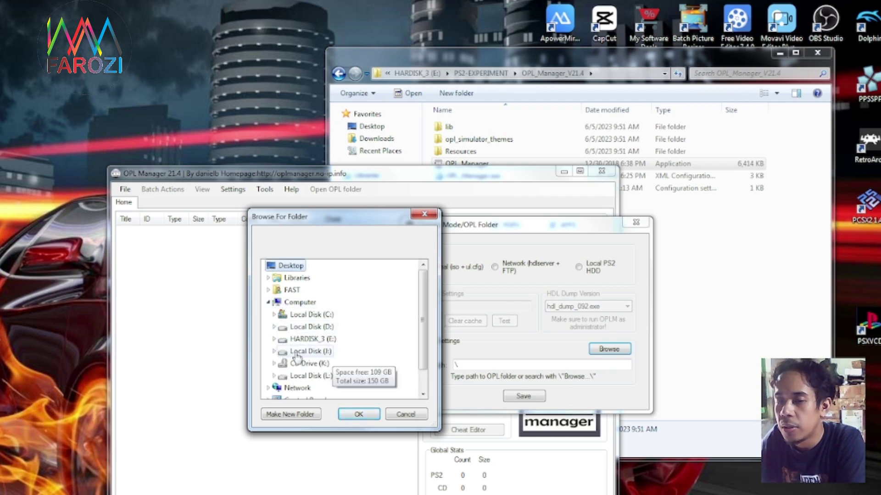
click(322, 354)
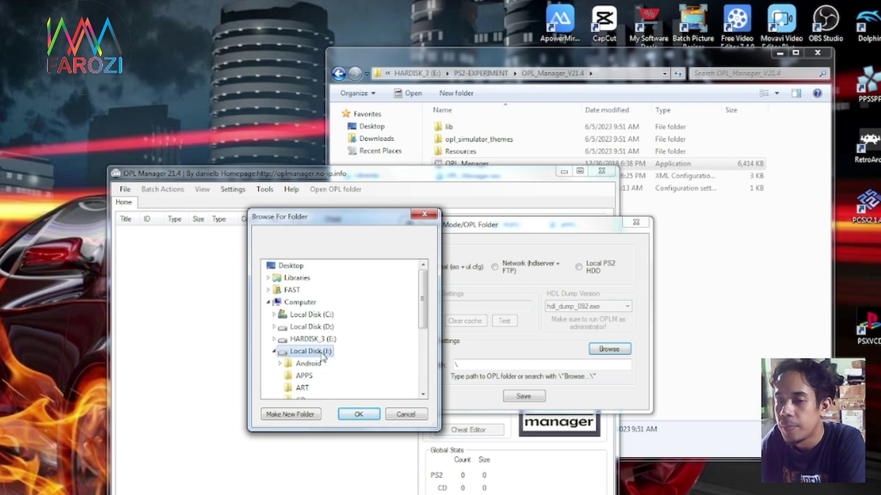
click(369, 415)
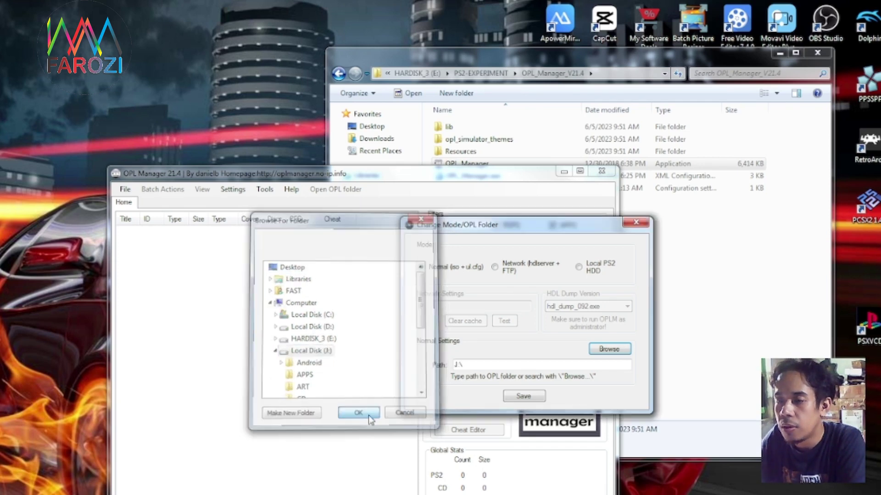
click(520, 400)
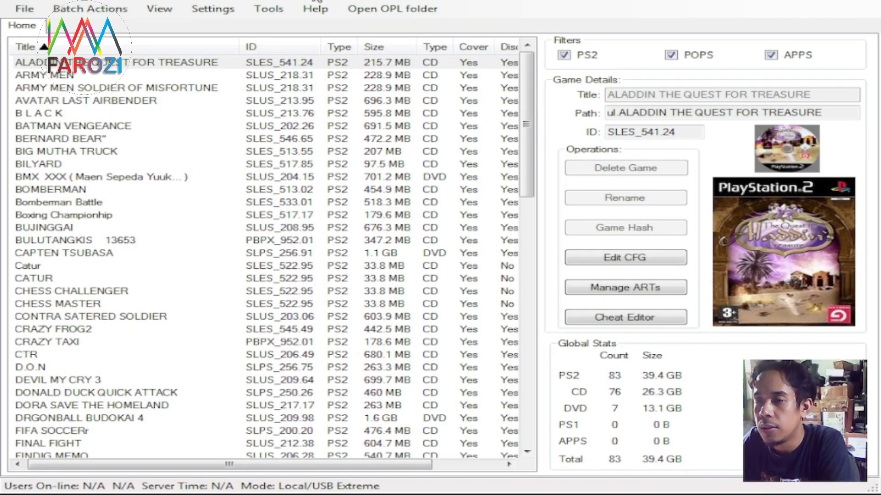
Step: Preview covers for ARMY MEN, BATMAN VENGEANCE, BOMBERMAN, CAPTEN TSUBASA, CTR and Ghost rider
click(98, 76)
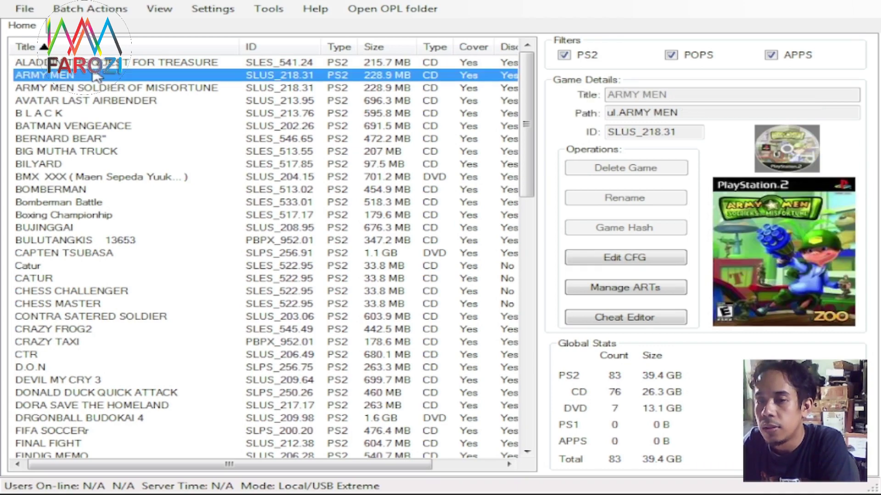
click(118, 126)
click(88, 192)
click(86, 256)
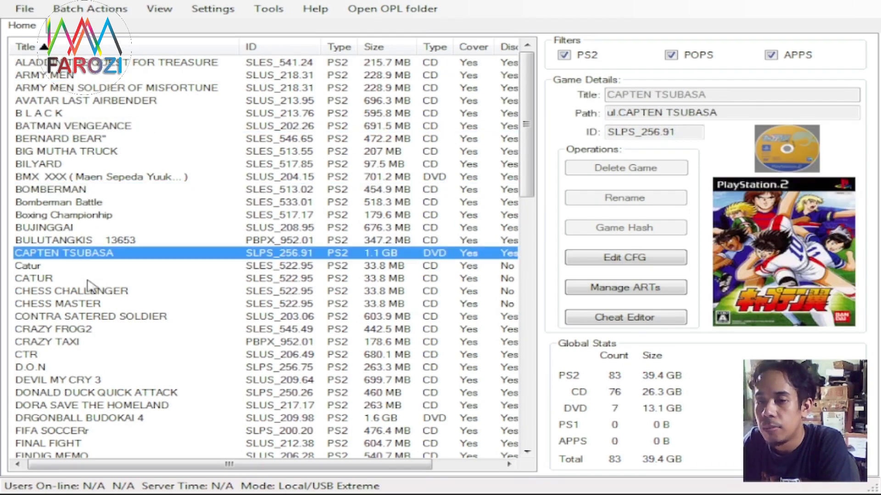
click(89, 353)
scroll(113, 279, down, 5)
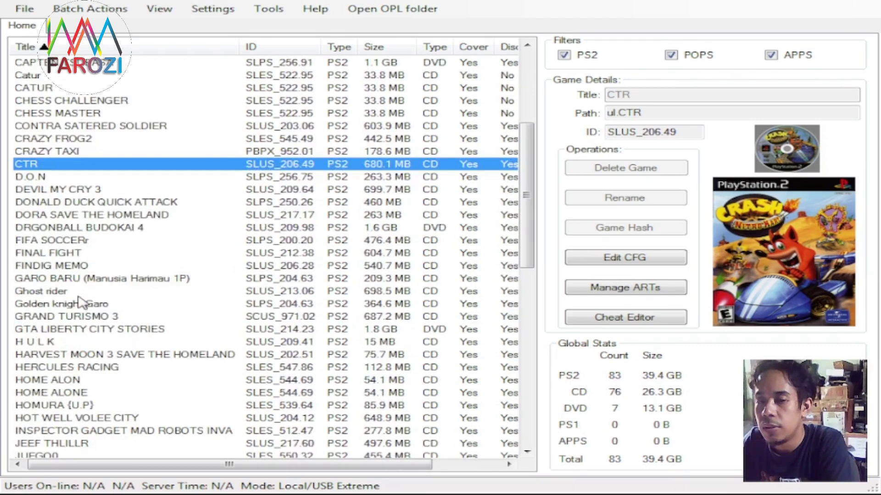
click(79, 293)
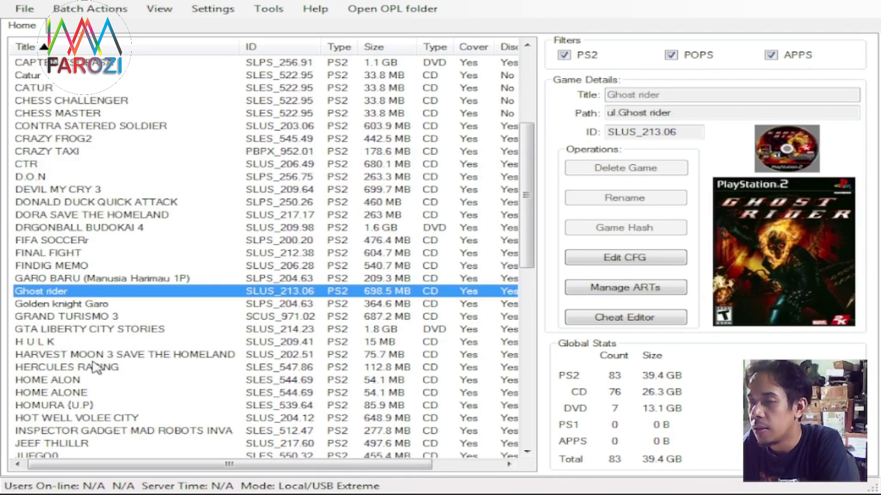
Step: Preview covers for JUEGO2, Inspector Gadget, GARO BARU, FIFA SOCCERr and DONALD DUCK QUICK ATTACK
scroll(94, 367, down, 3)
click(94, 367)
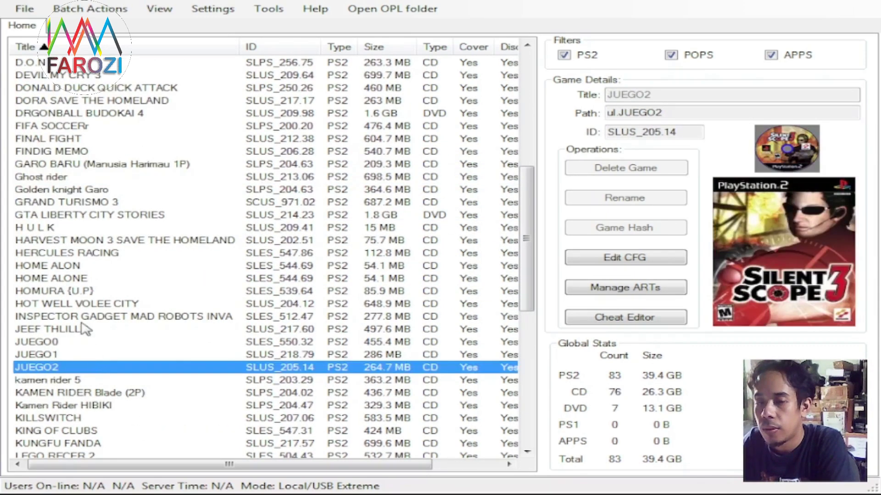
click(82, 317)
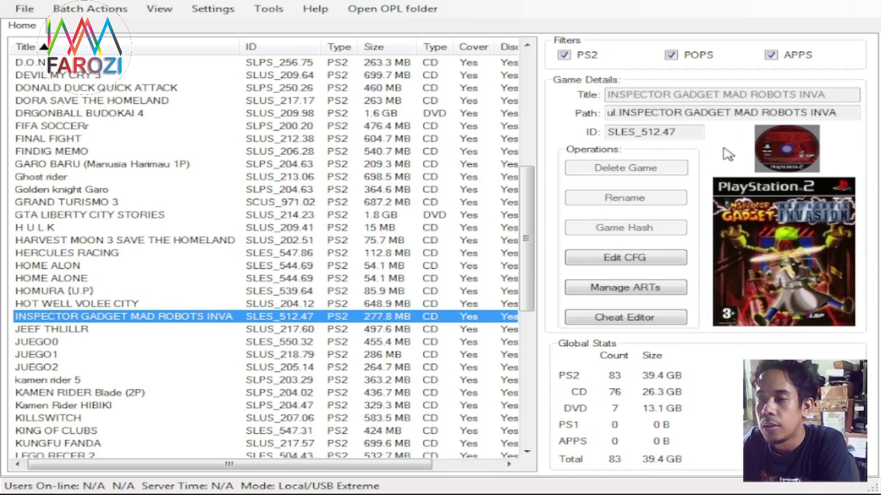
click(363, 165)
click(96, 124)
click(69, 93)
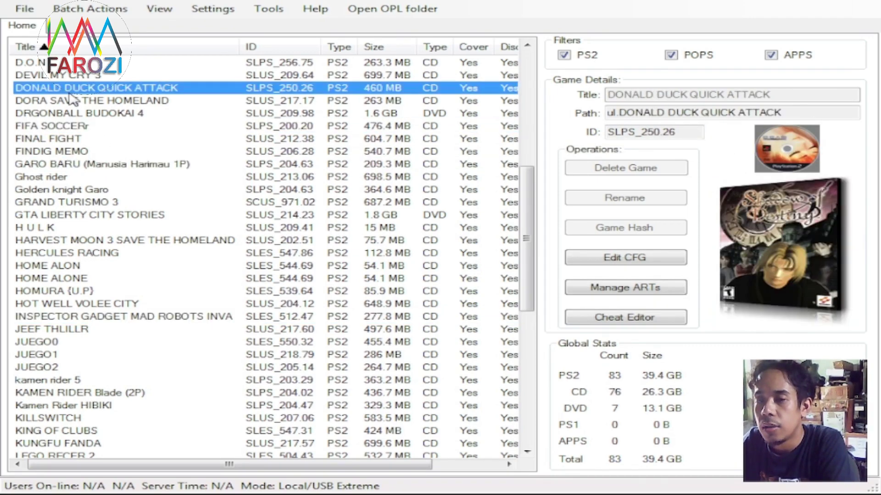